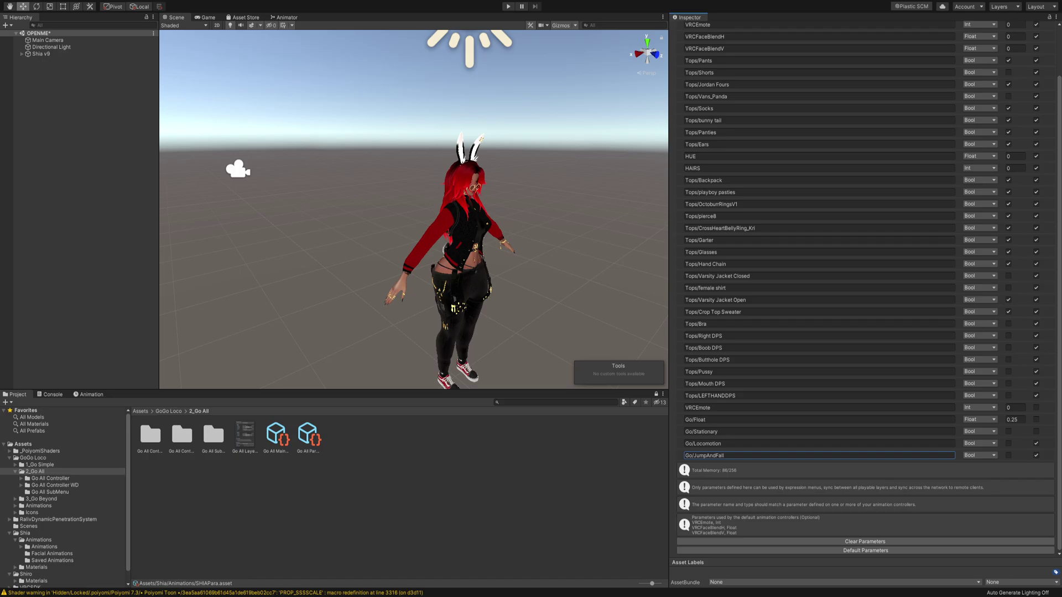
- Look through the 3_Go Beyond and 1_Go Simple folders of GoGo Loco, finishing in the 2_Go All folder
click(33, 458)
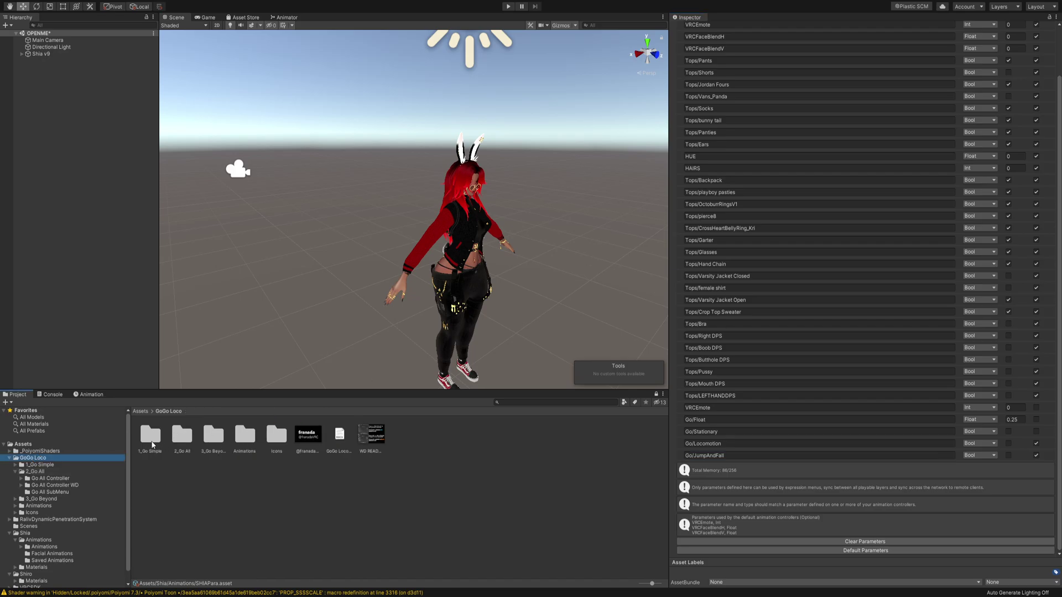
double_click(213, 435)
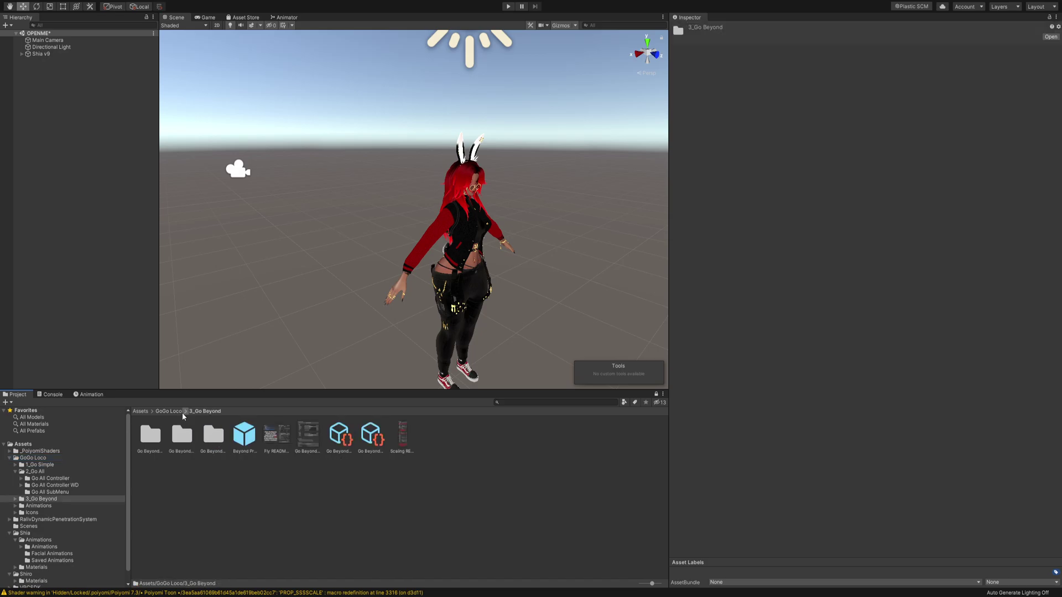
click(170, 411)
double_click(150, 448)
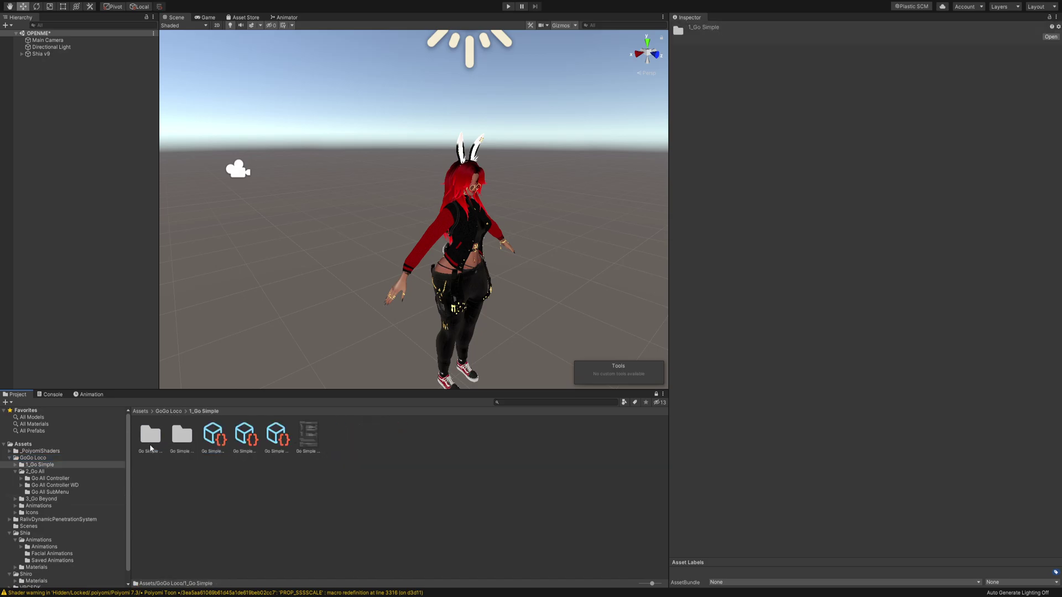
click(174, 412)
double_click(182, 437)
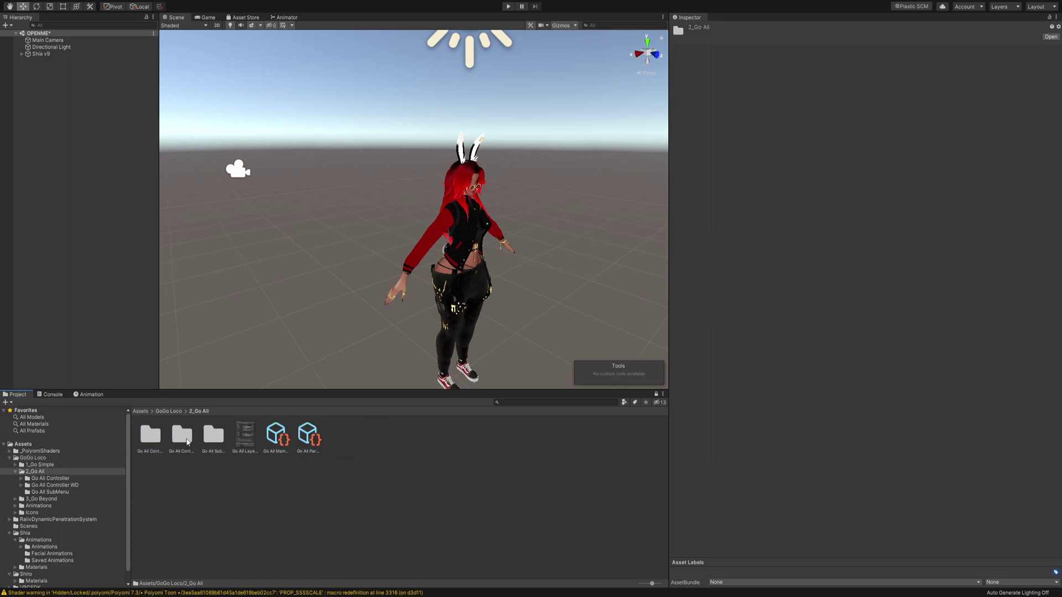
- Examine the subfolders of 2_Go All and inspect the expression menu assets in Go All SubMenu, including Go All Menu and Go All Game World
click(175, 444)
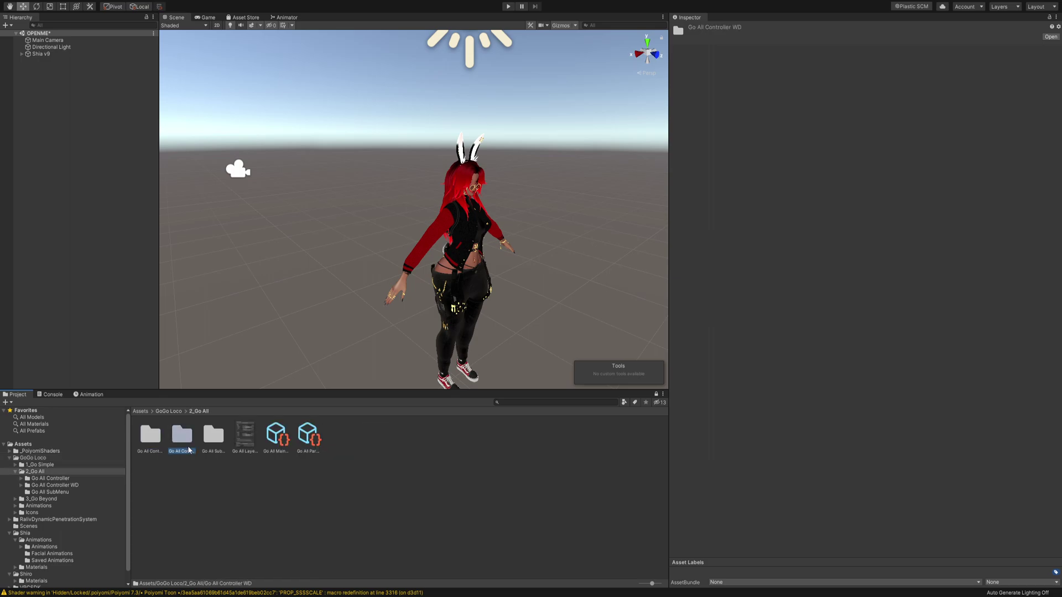
click(147, 446)
click(219, 442)
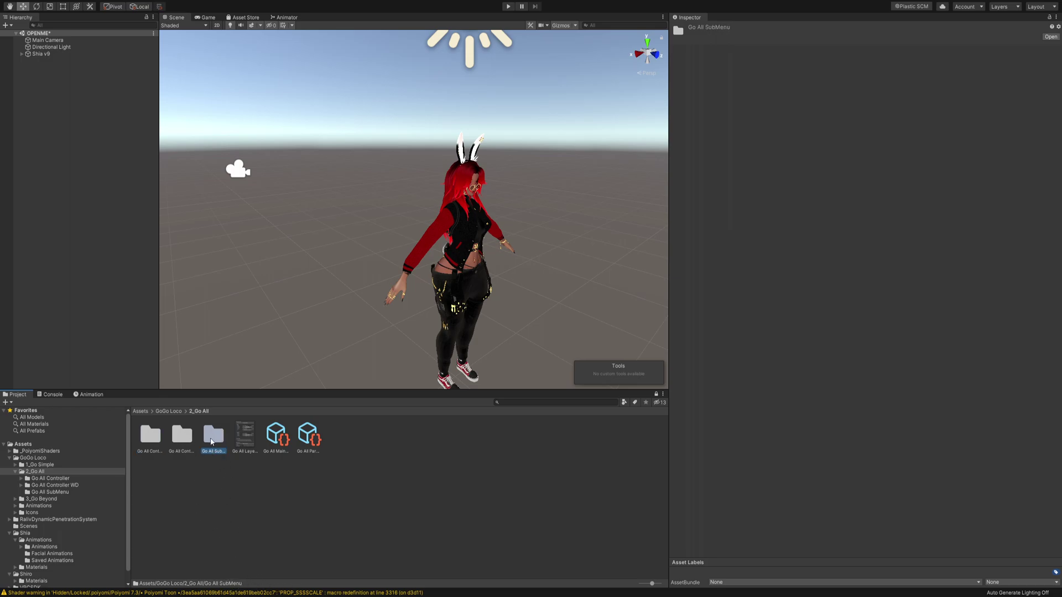
double_click(213, 436)
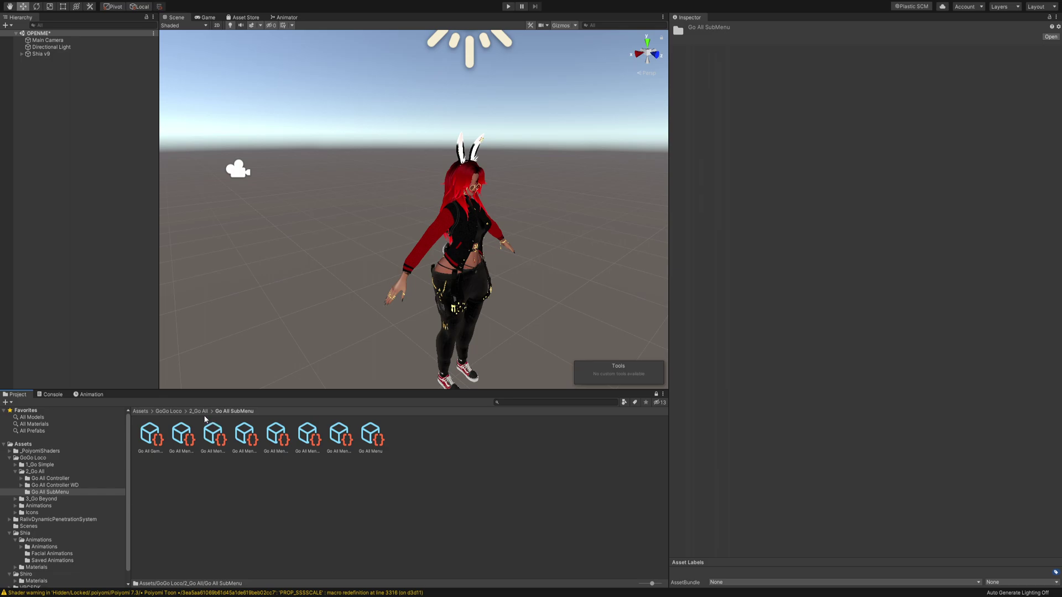
click(212, 440)
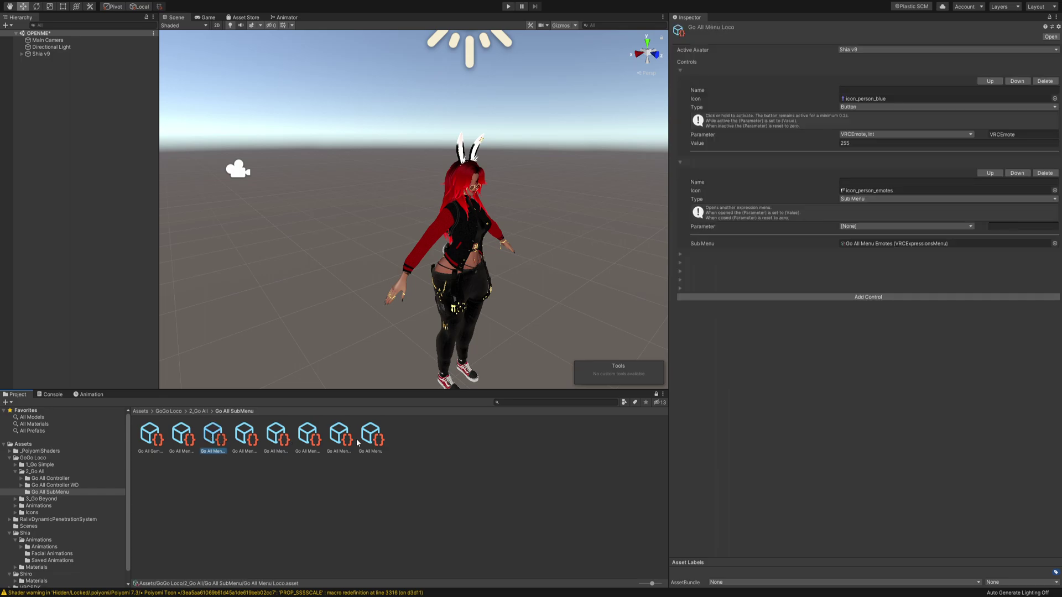
click(276, 440)
click(308, 439)
click(367, 439)
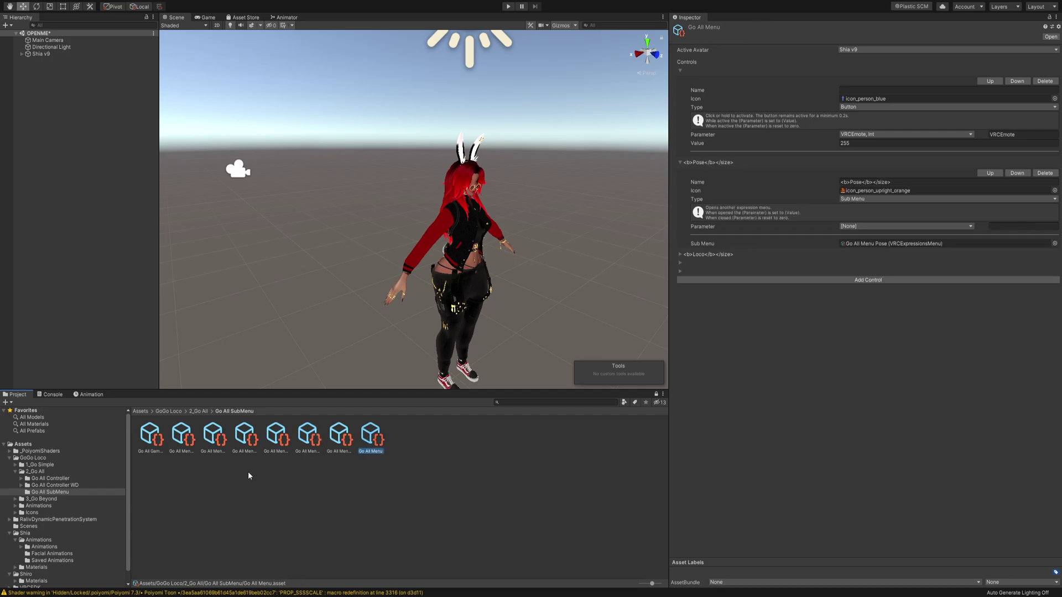
click(152, 443)
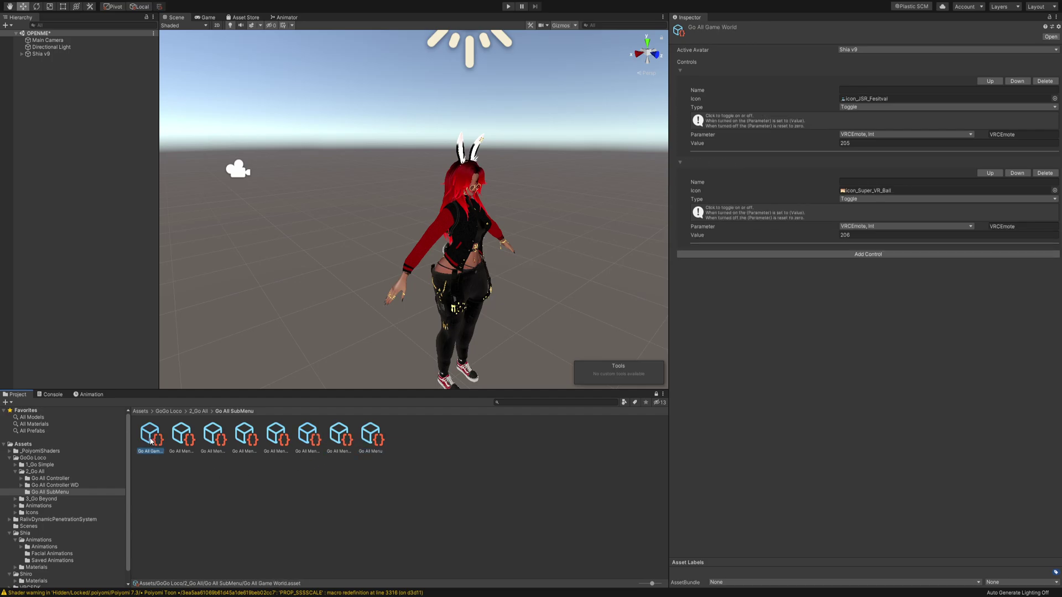
- Return to the 2_Go All folder and open its Go All Controller WD folder
click(197, 411)
click(180, 449)
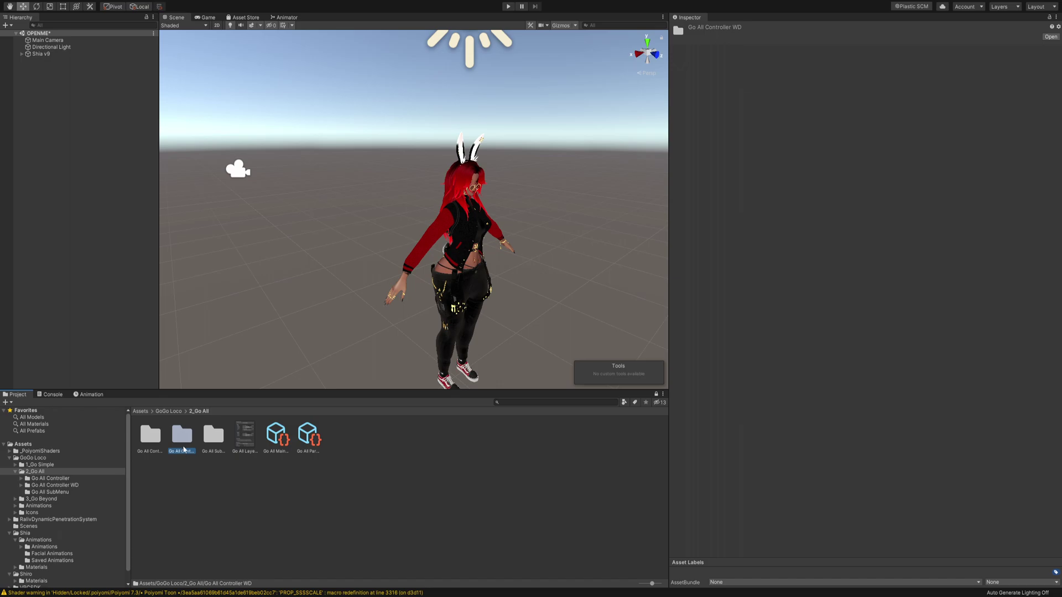
double_click(185, 449)
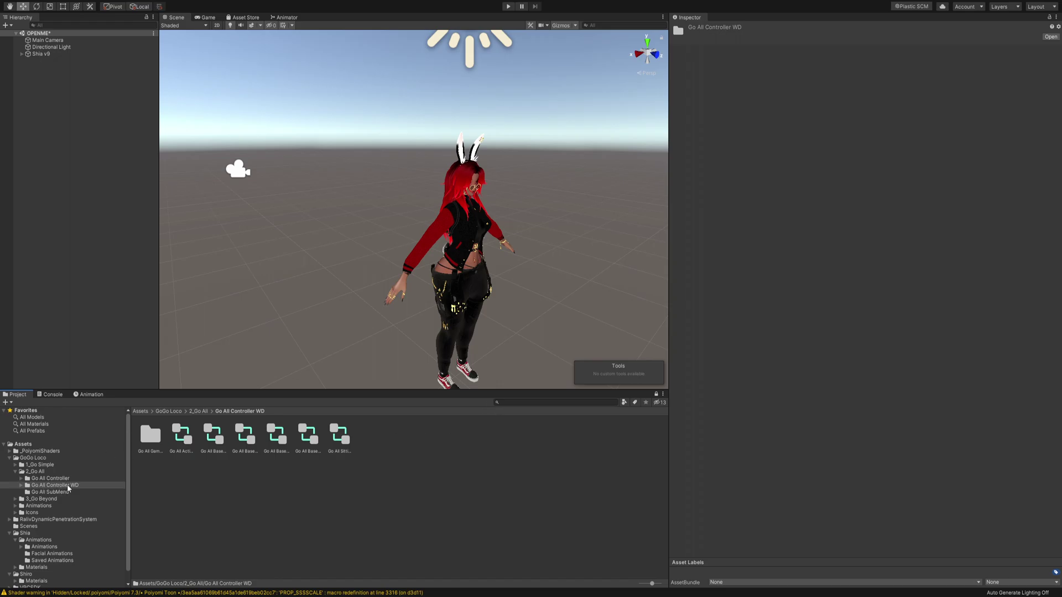
- Examine the playable layers of the Shia v9 avatar and the different Go All Base WD controllers
click(45, 54)
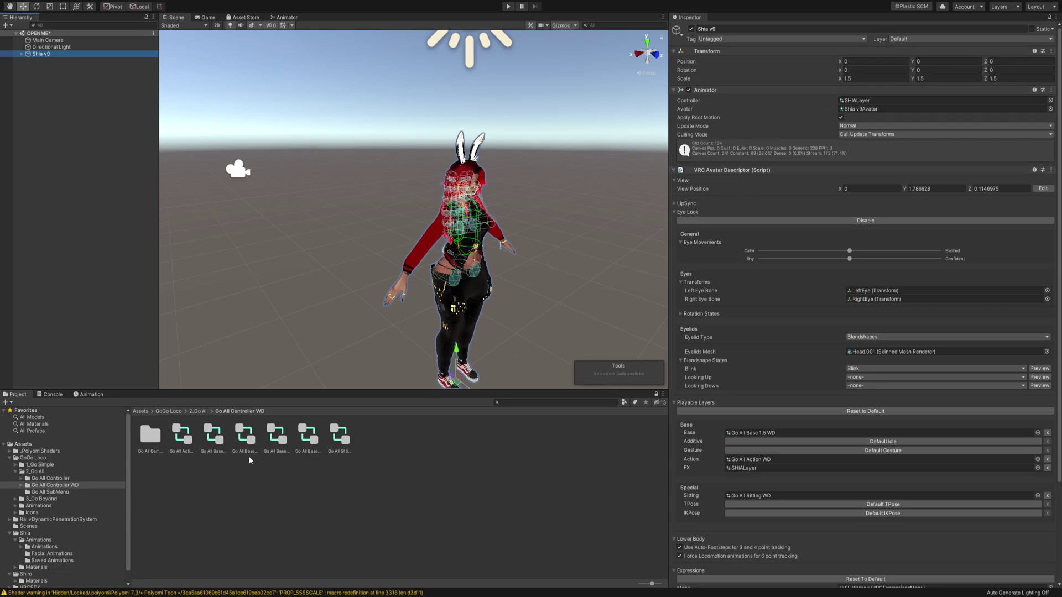
click(213, 437)
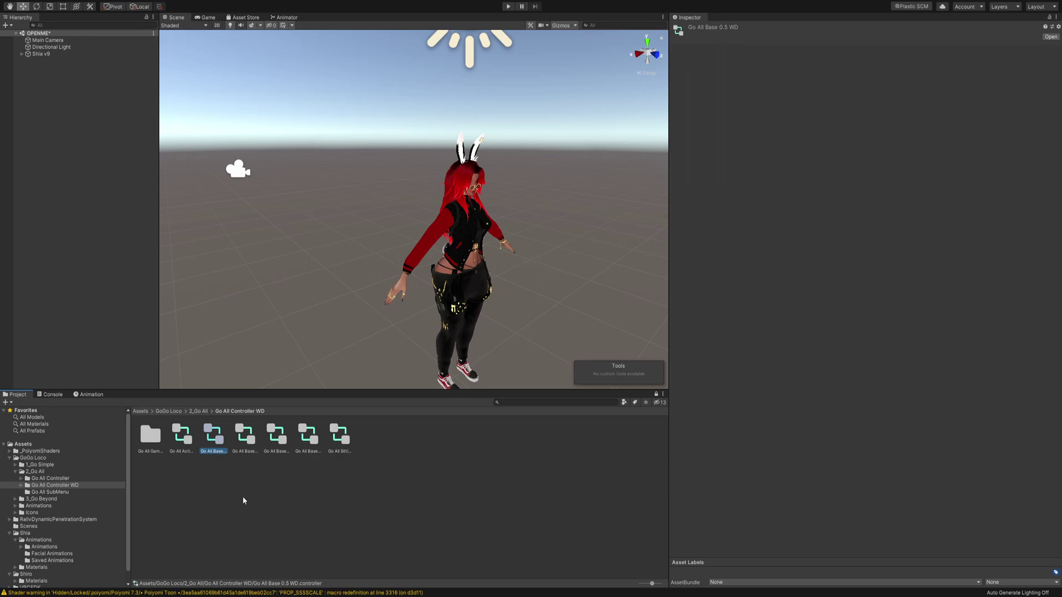
click(238, 446)
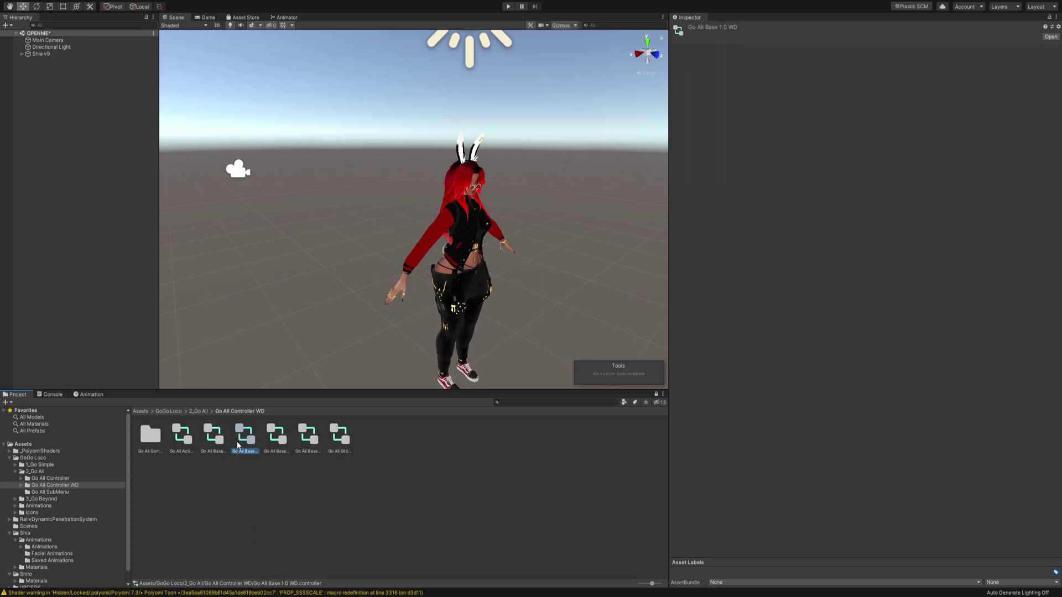
click(276, 442)
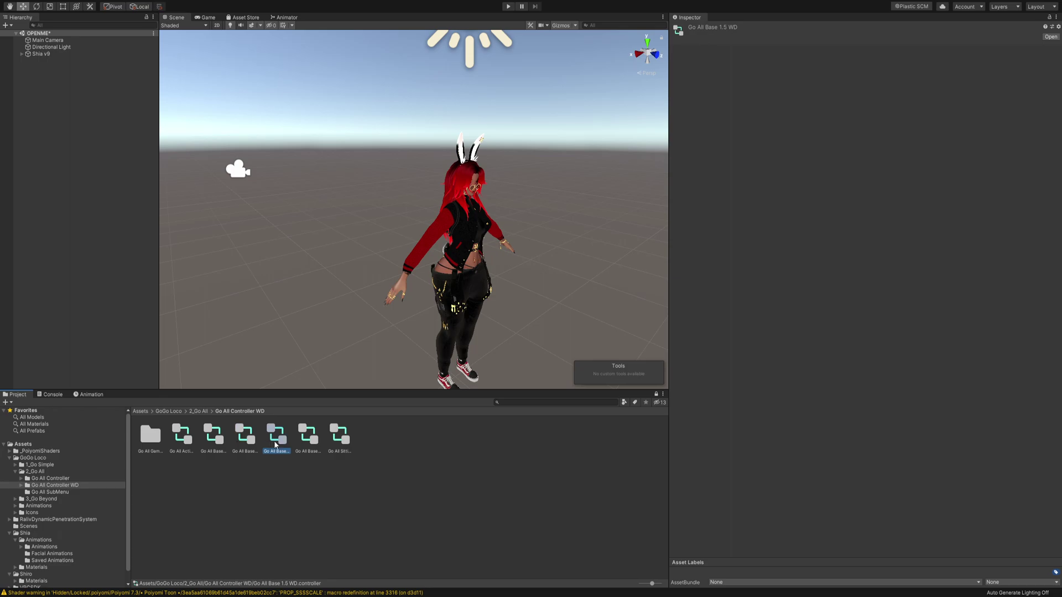
click(311, 439)
- Reset the Base playable layer of Shia v9 to Default Locomotion and switch it to an empty custom controller slot
click(55, 54)
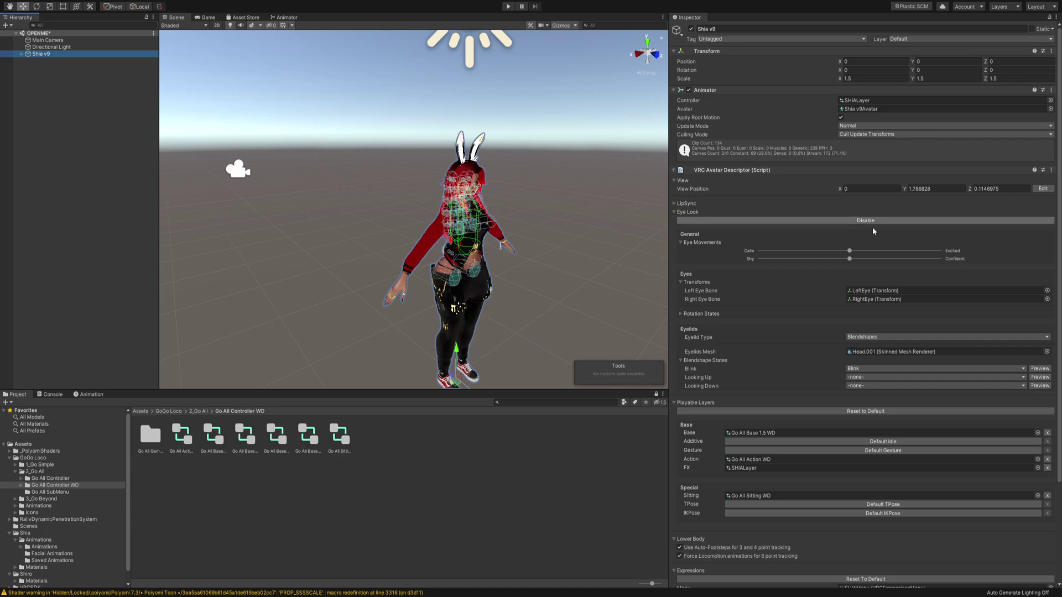
scroll(823, 270, down, 5)
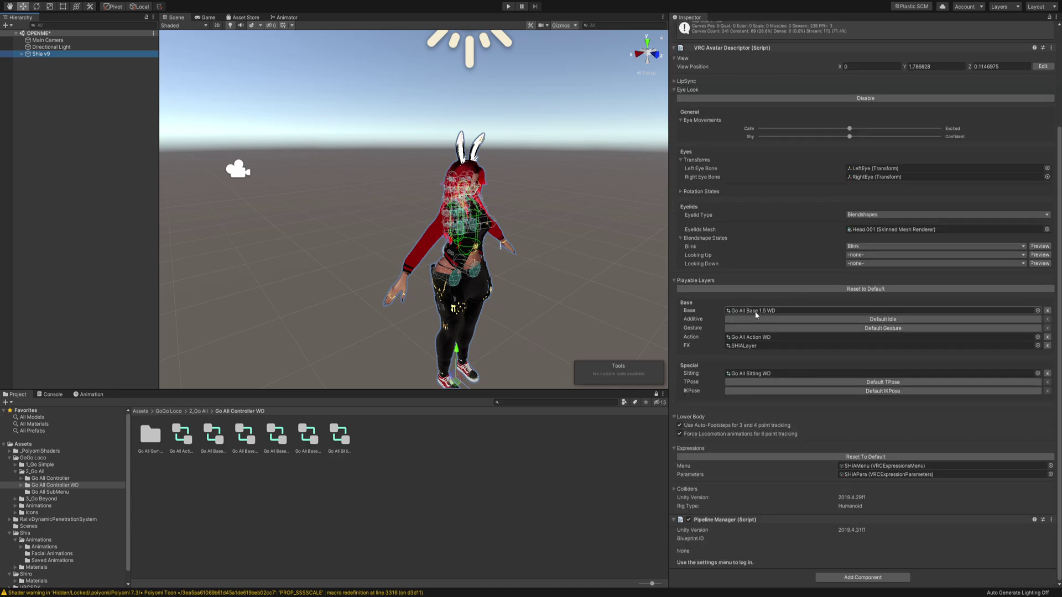
click(1047, 312)
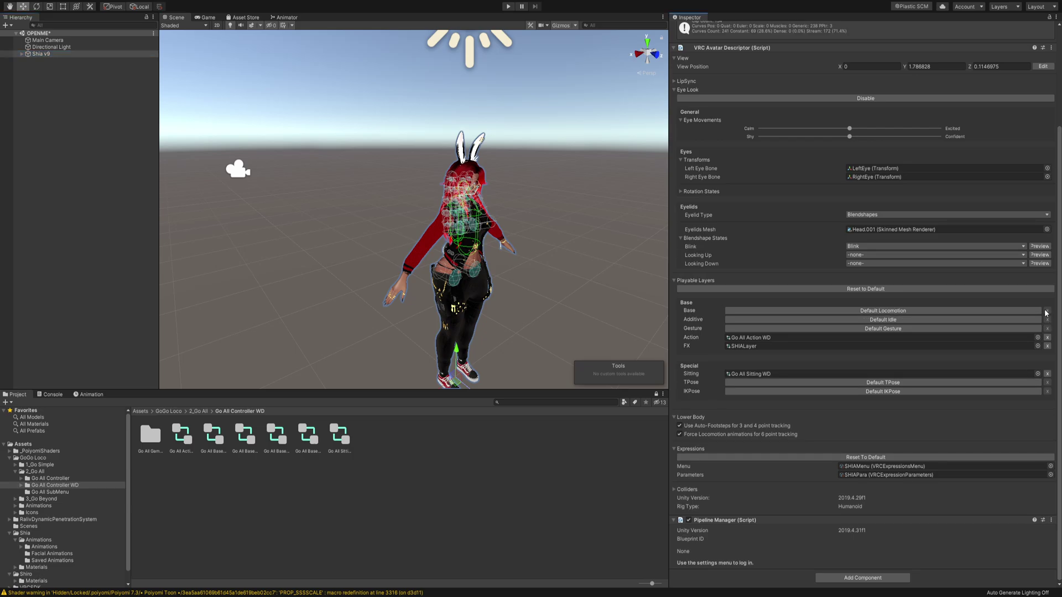
click(965, 312)
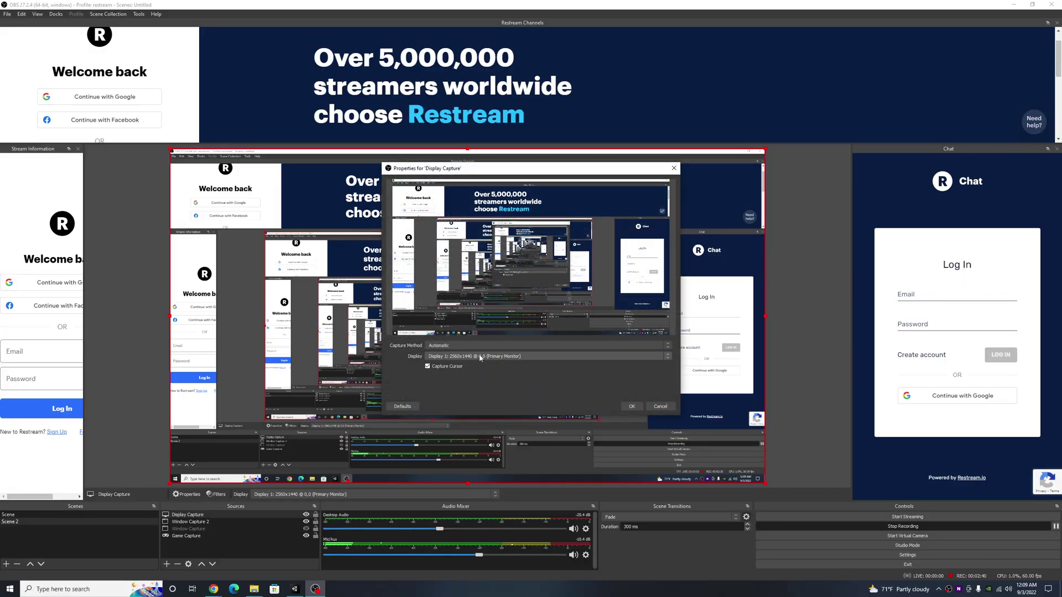
click(462, 357)
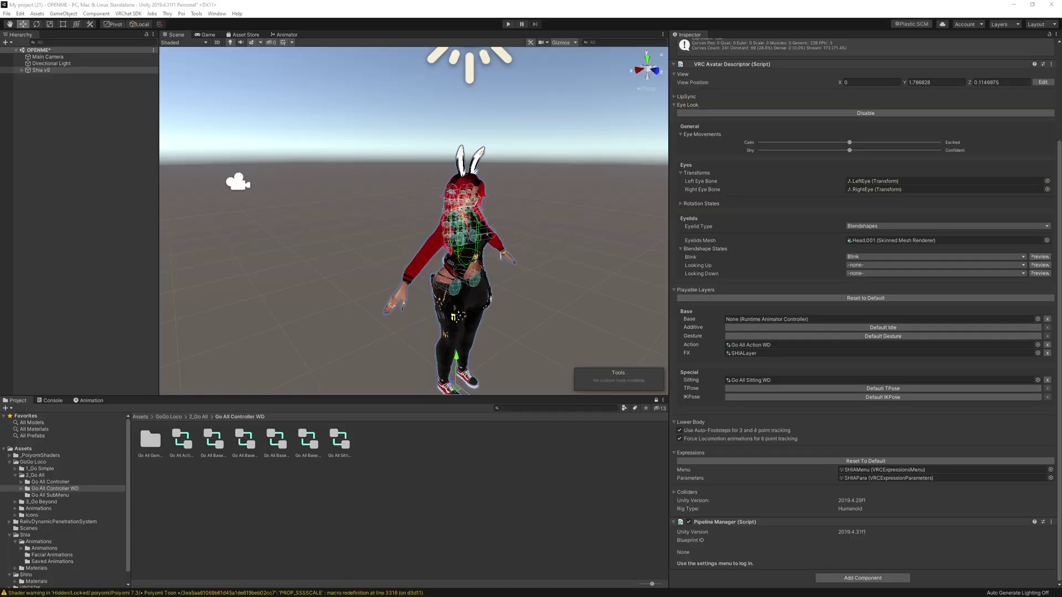
click(617, 549)
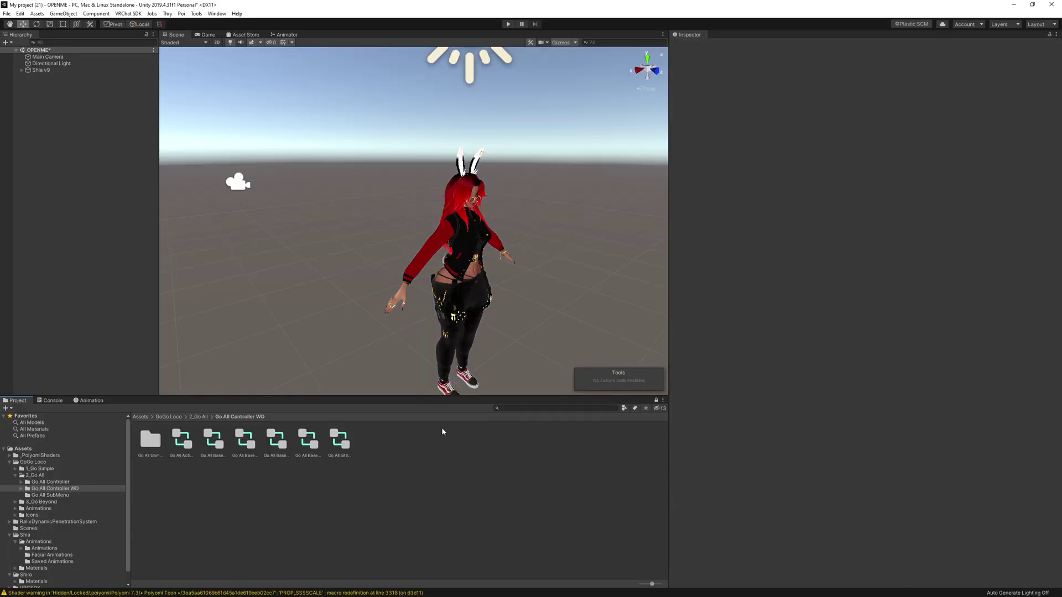
- Clear the Base playable layer of Shia v9 and assign the Go All Base 1.5 WD controller to it
click(62, 72)
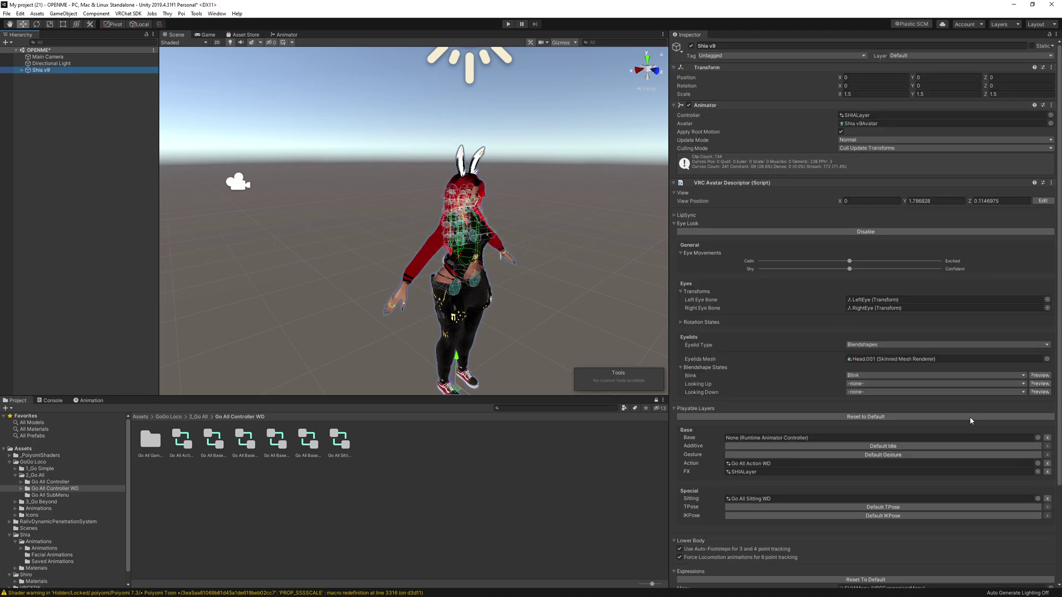
click(1037, 438)
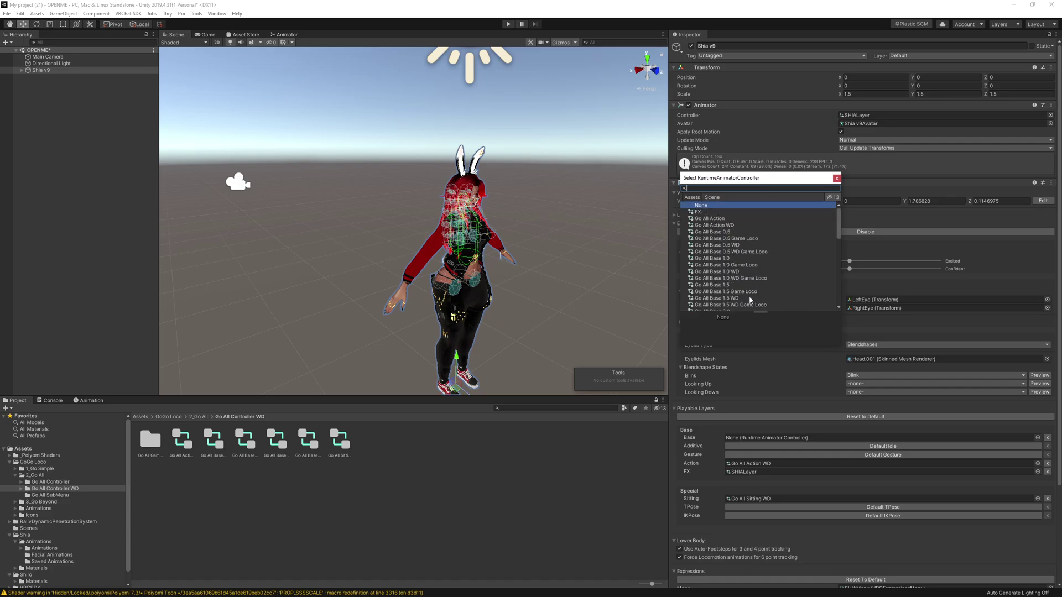
click(837, 178)
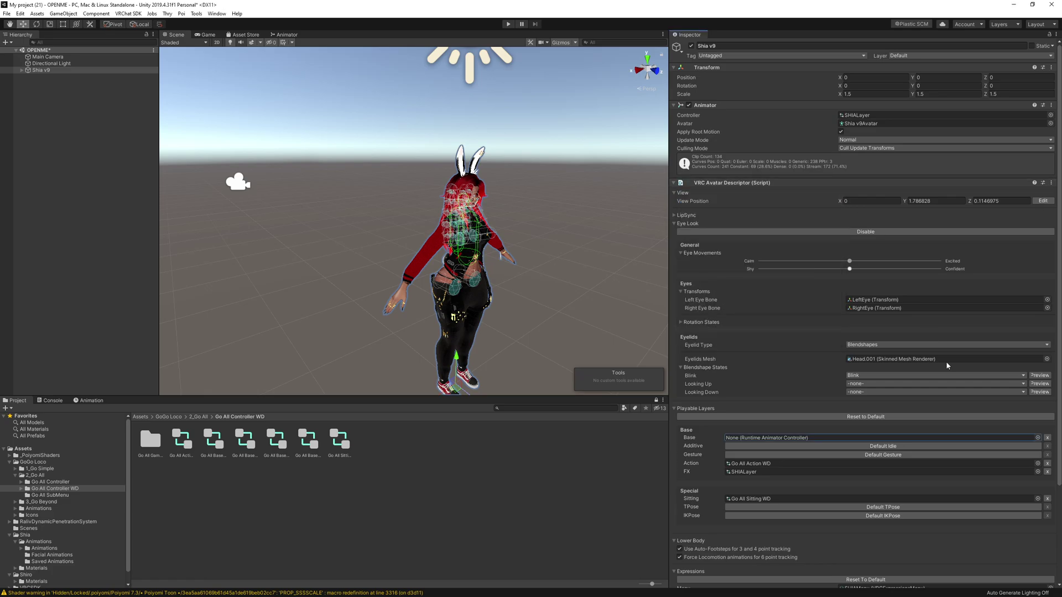
click(1047, 438)
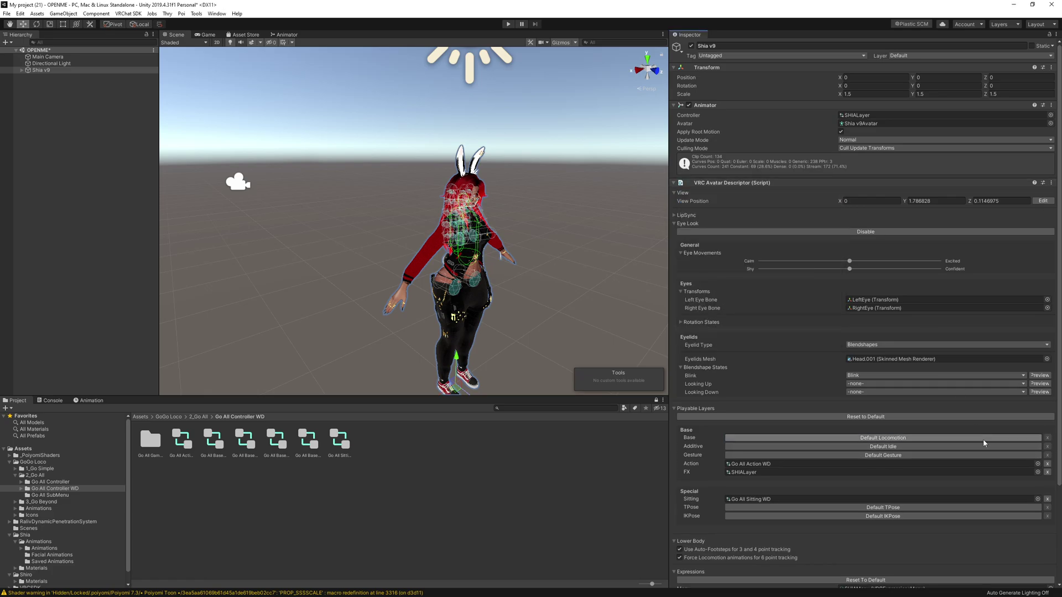
click(983, 440)
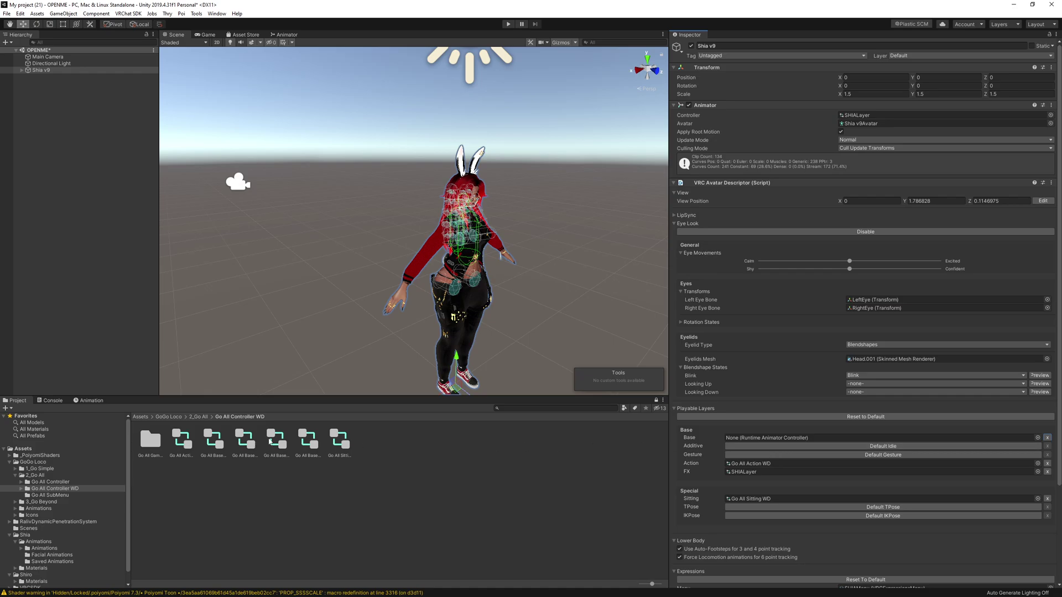
drag(274, 442, 837, 443)
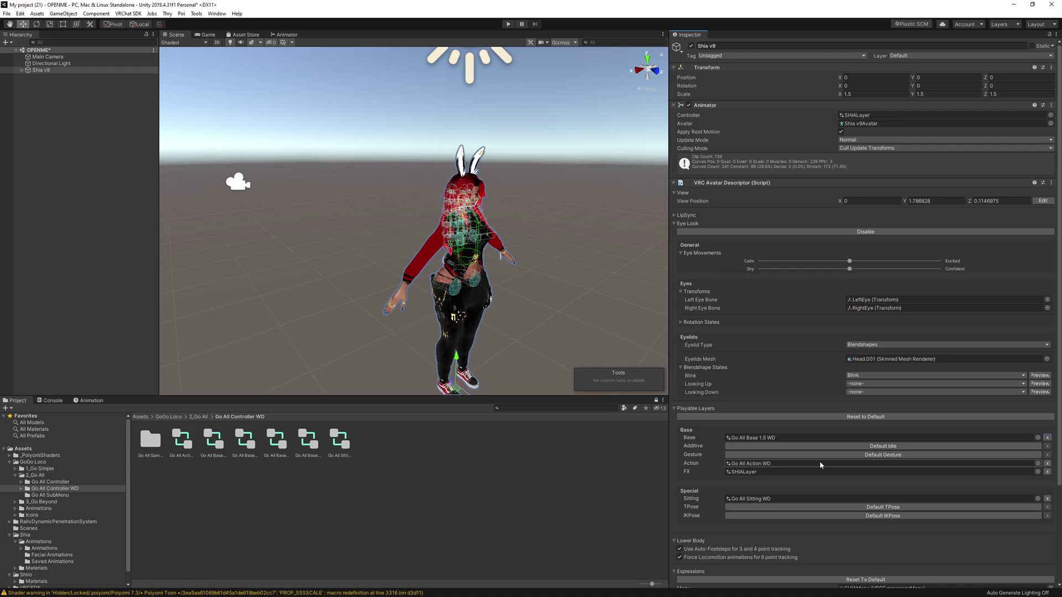
- Clear the Action playable layer and assign the Go All Action WD controller to it again
click(1047, 463)
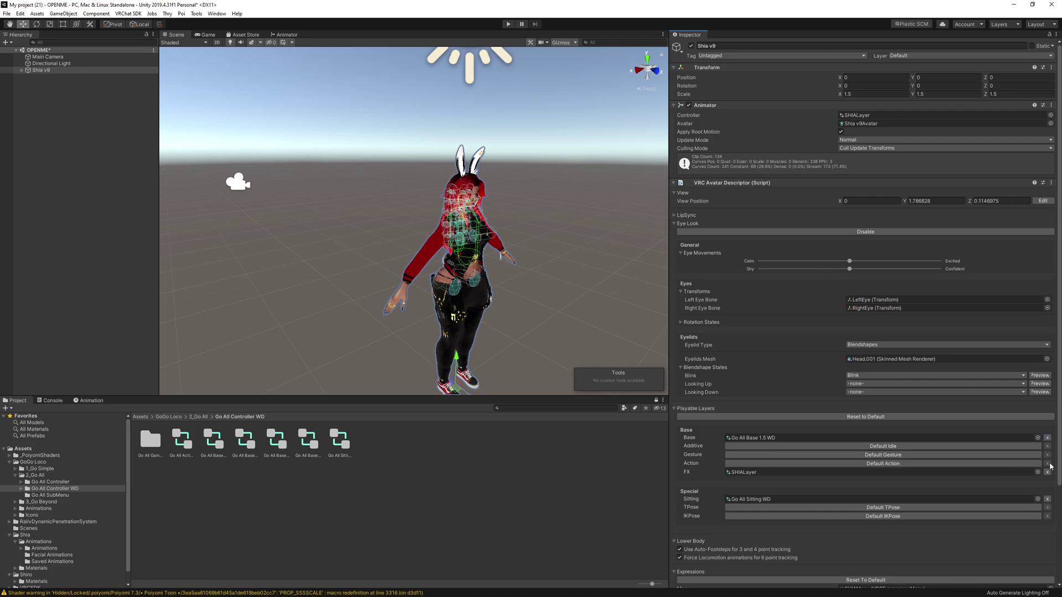
click(751, 464)
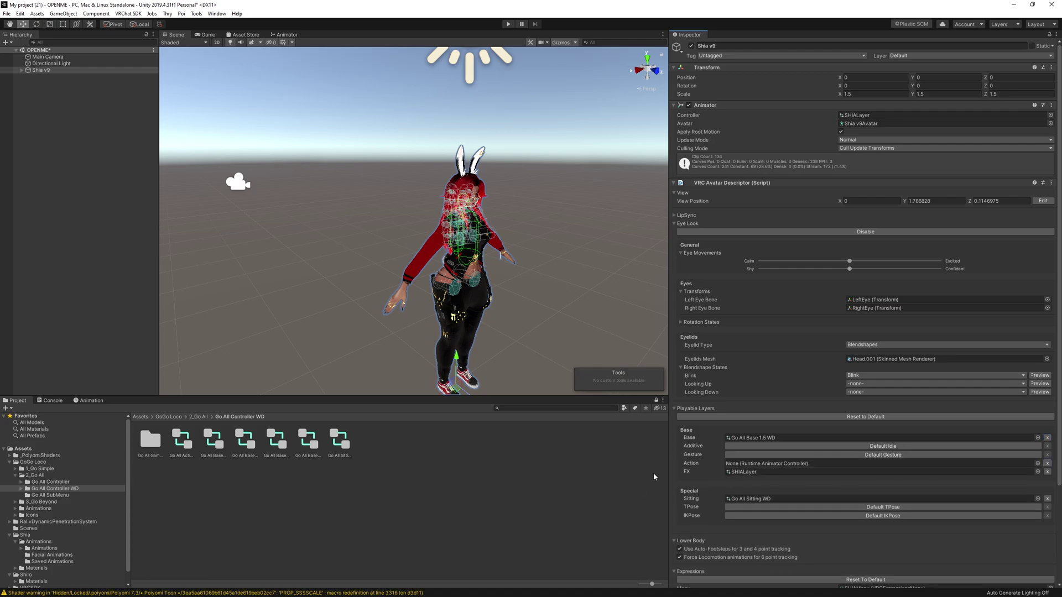
drag(182, 441, 777, 469)
- Reset all playable layers of Shia v9 to default and assign the SHIALayer controller to the FX layer
click(845, 418)
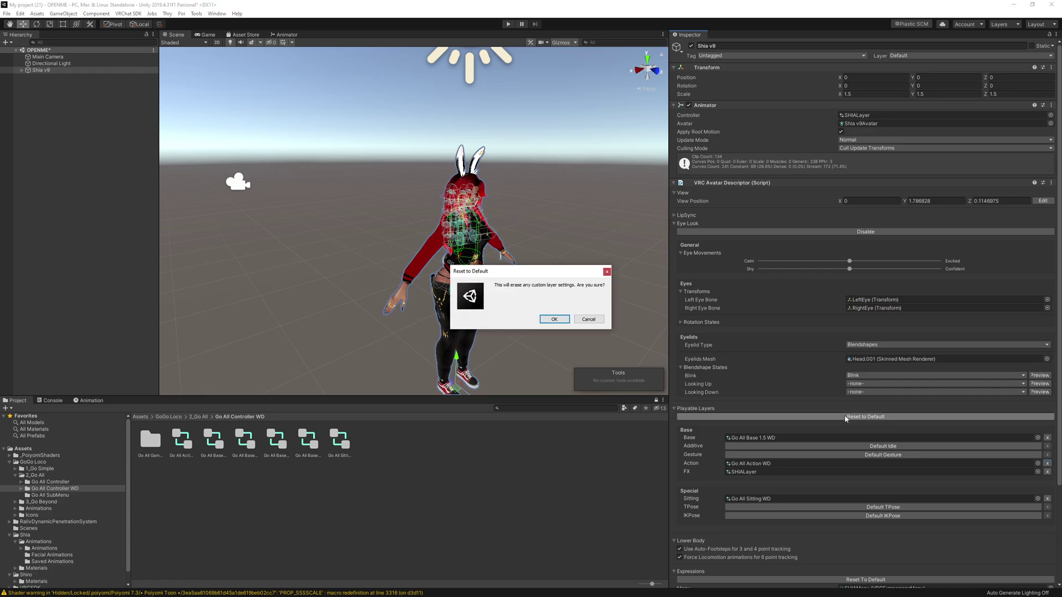
click(563, 319)
click(764, 472)
click(1038, 473)
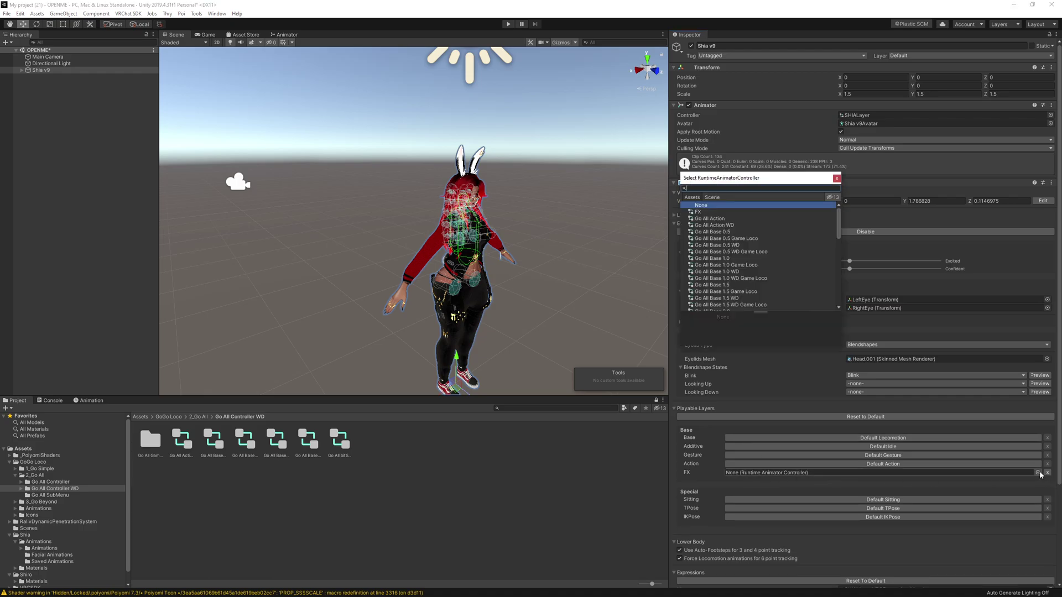
scroll(742, 250, down, 10)
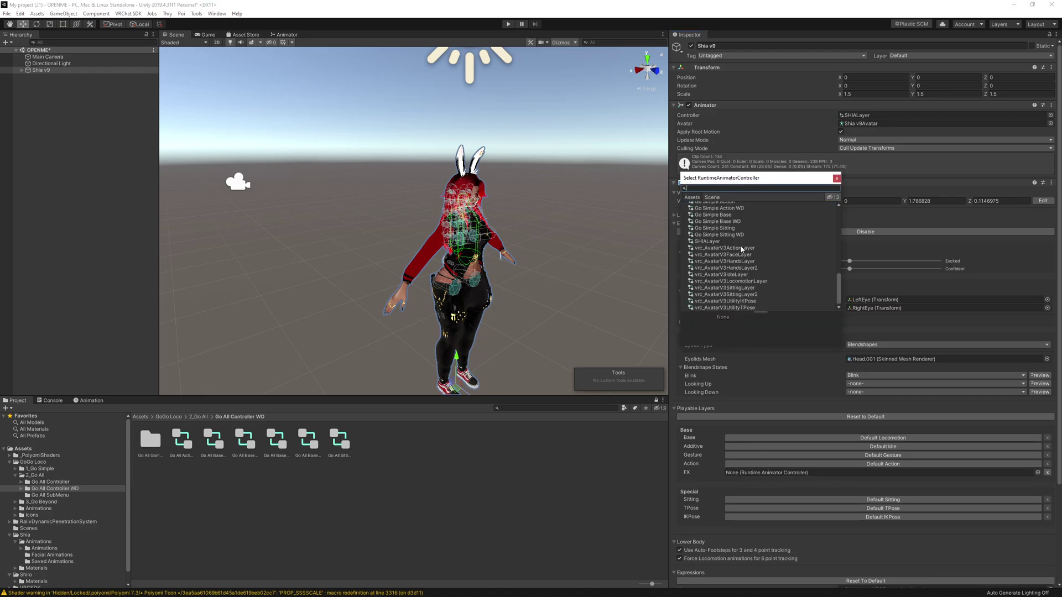
double_click(709, 241)
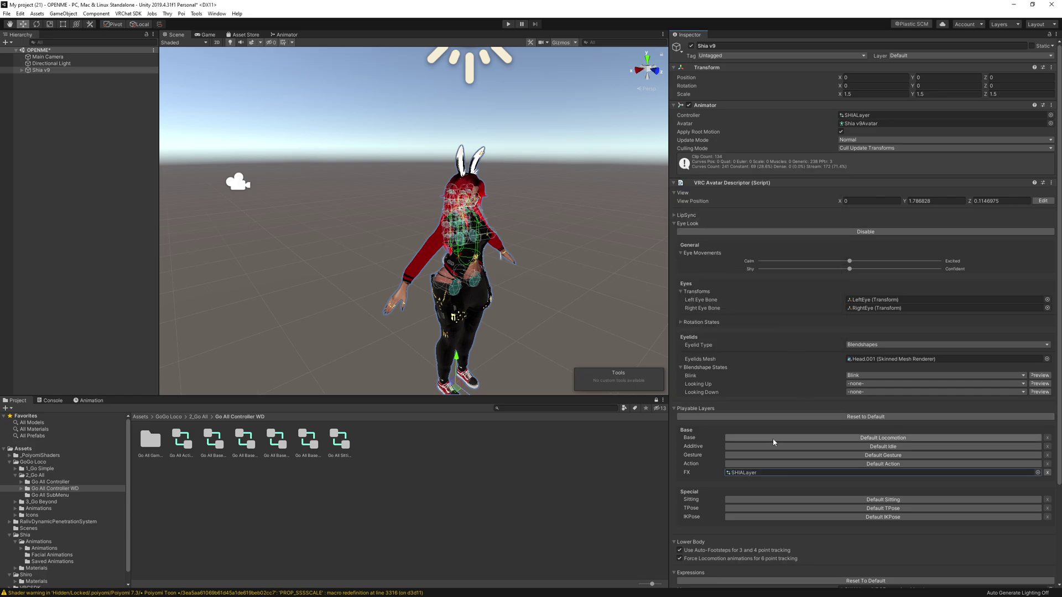
- Switch the Action and Base playable layers to custom controllers and assign Go All Action WD to the Action layer
click(799, 464)
click(802, 438)
drag(183, 441, 741, 464)
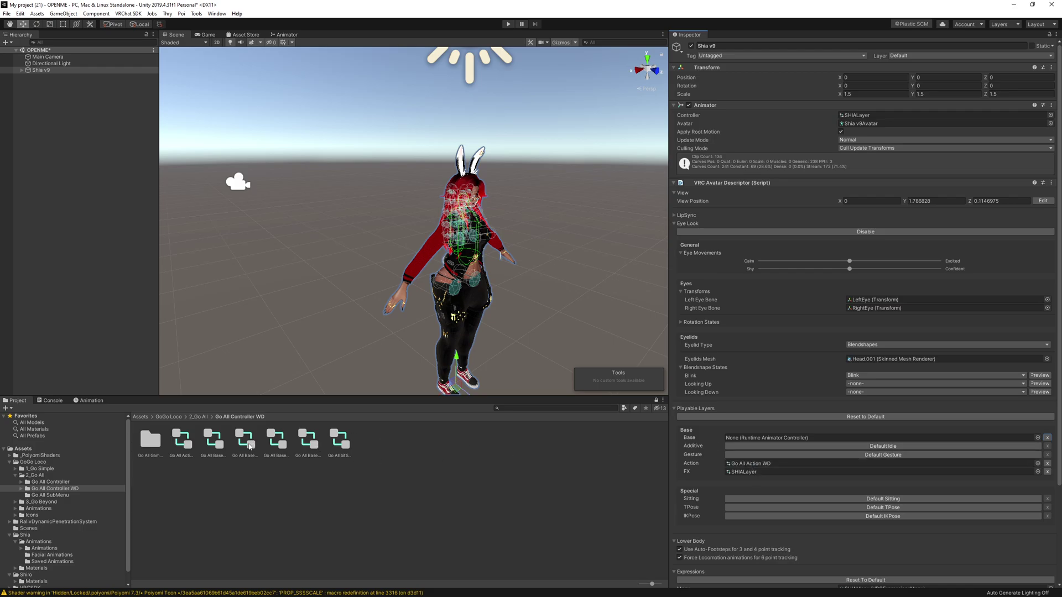
- Assign Go All Base 1.5 WD to the Base layer and Go All Sitting WD to the Sitting layer of Shia v9
click(281, 445)
drag(280, 444, 751, 437)
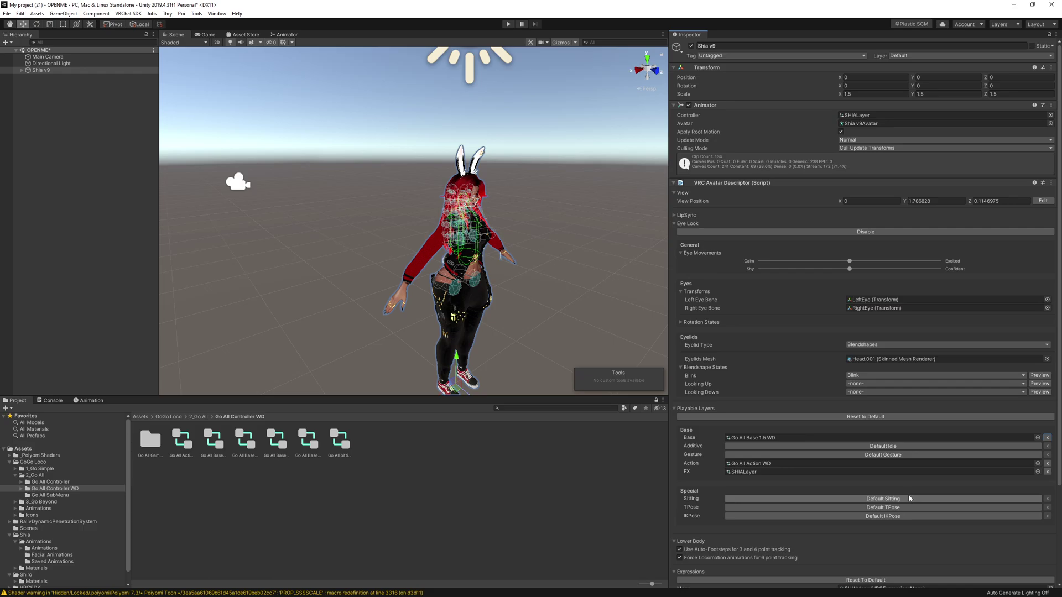
click(889, 500)
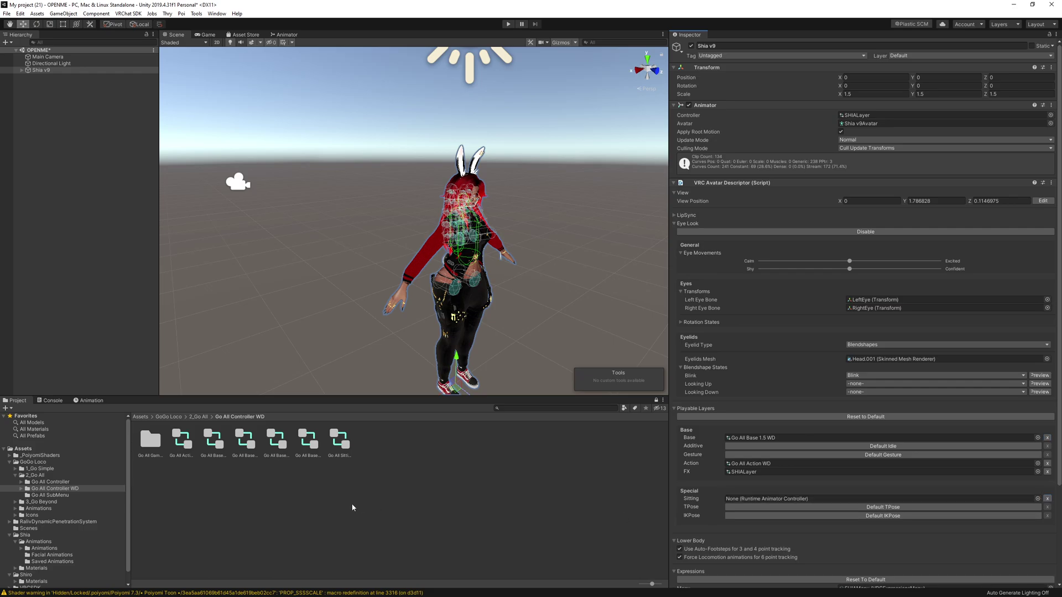
drag(335, 436, 769, 500)
- Compare the entries of Go All Parameters in the 2_Go All folder with the avatar's SHIAPara expression parameters, including VRCEmote
click(195, 417)
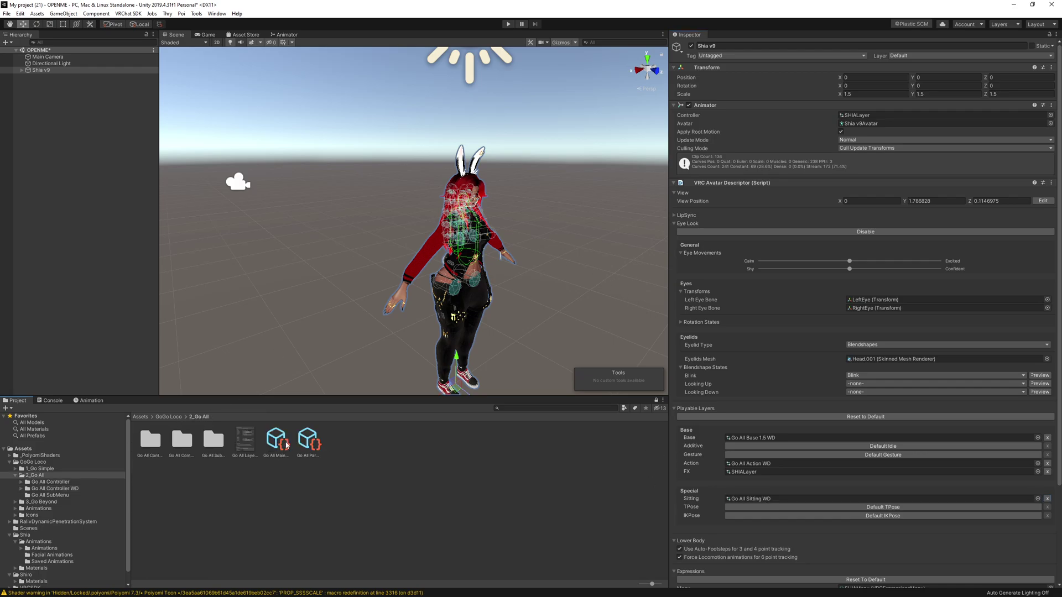
click(308, 439)
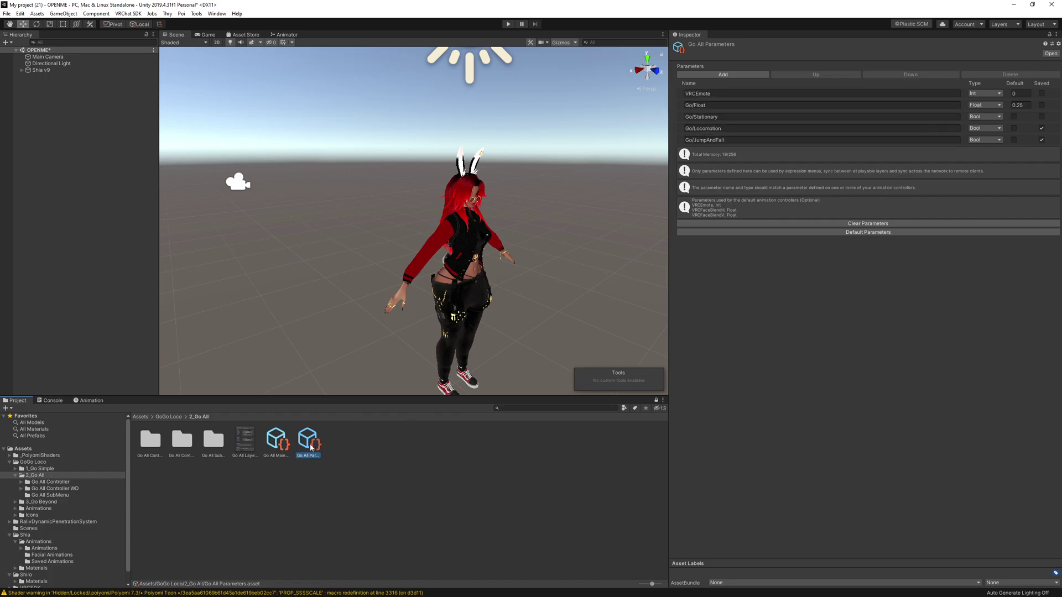
click(81, 71)
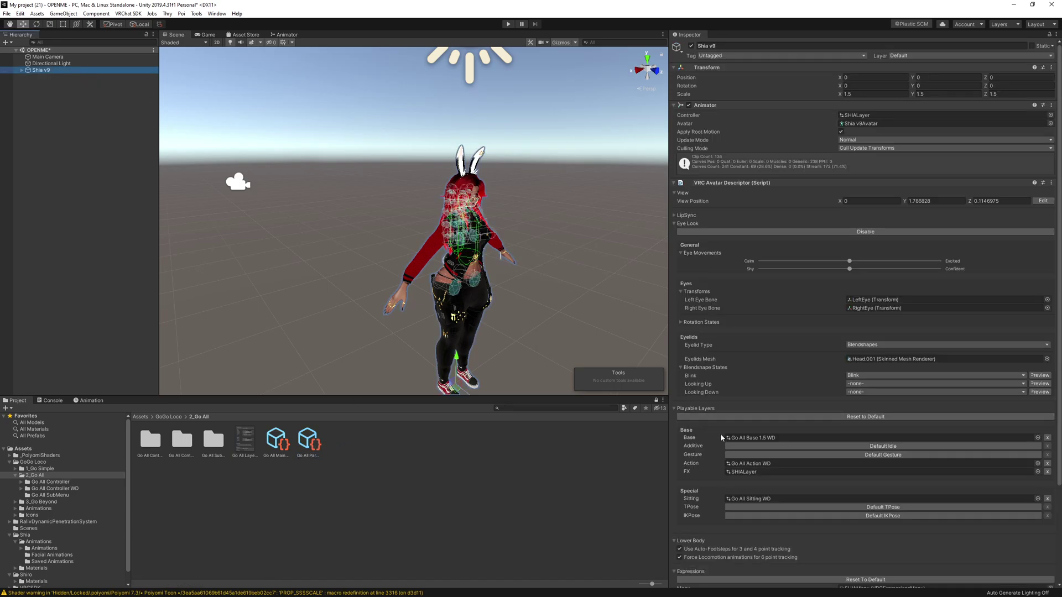
scroll(728, 438, down, 5)
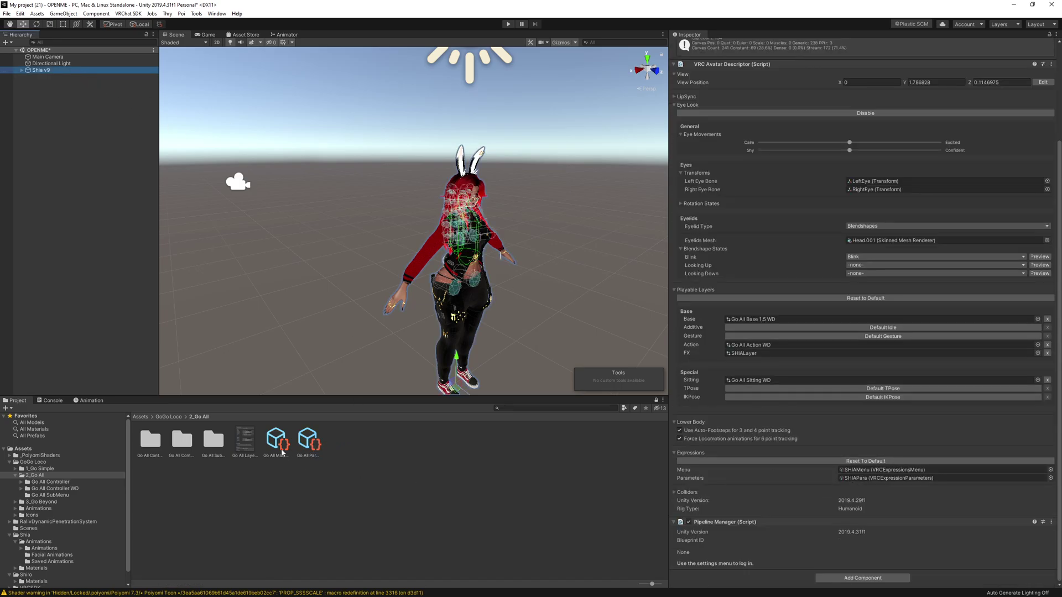
double_click(865, 478)
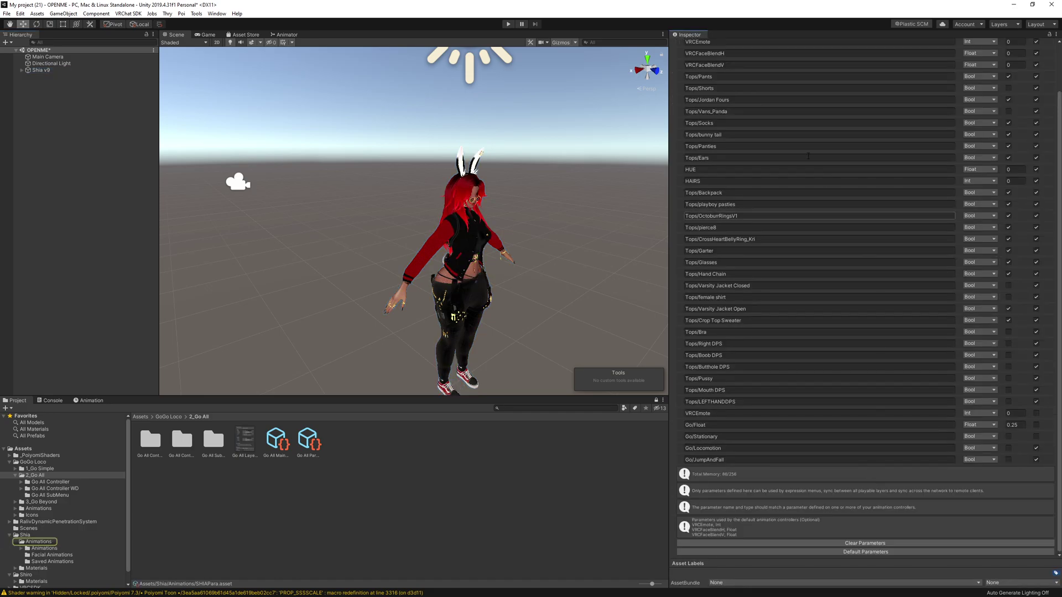
scroll(731, 65, up, 3)
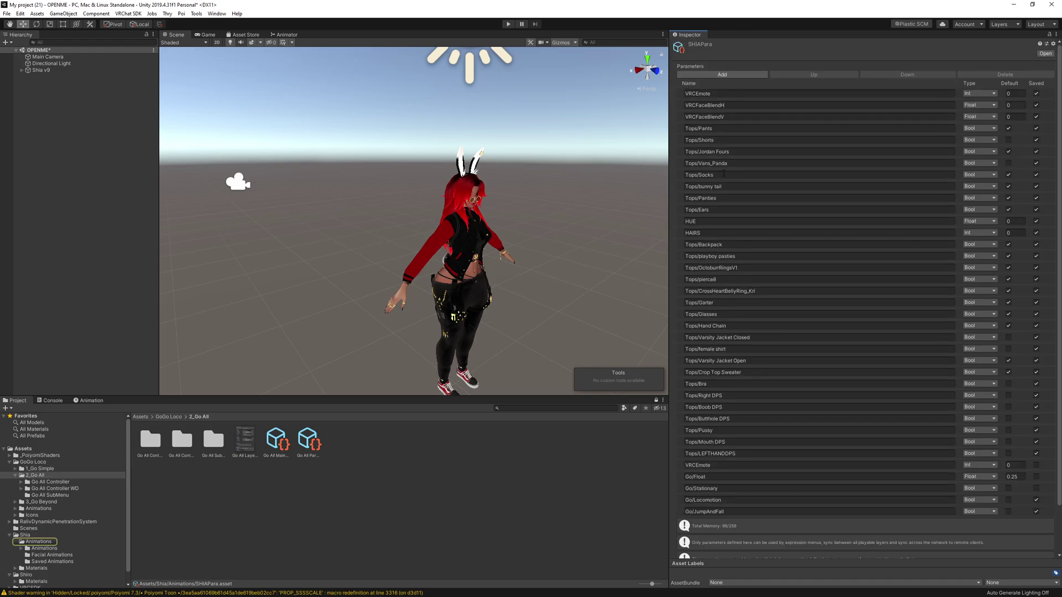
scroll(735, 464, down, 3)
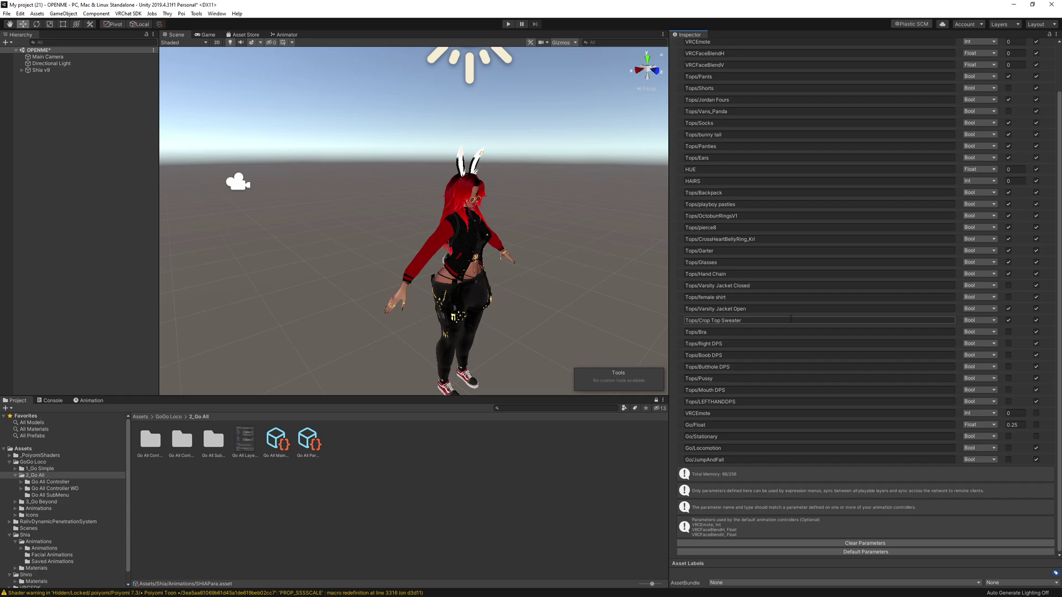
scroll(780, 182, up, 2)
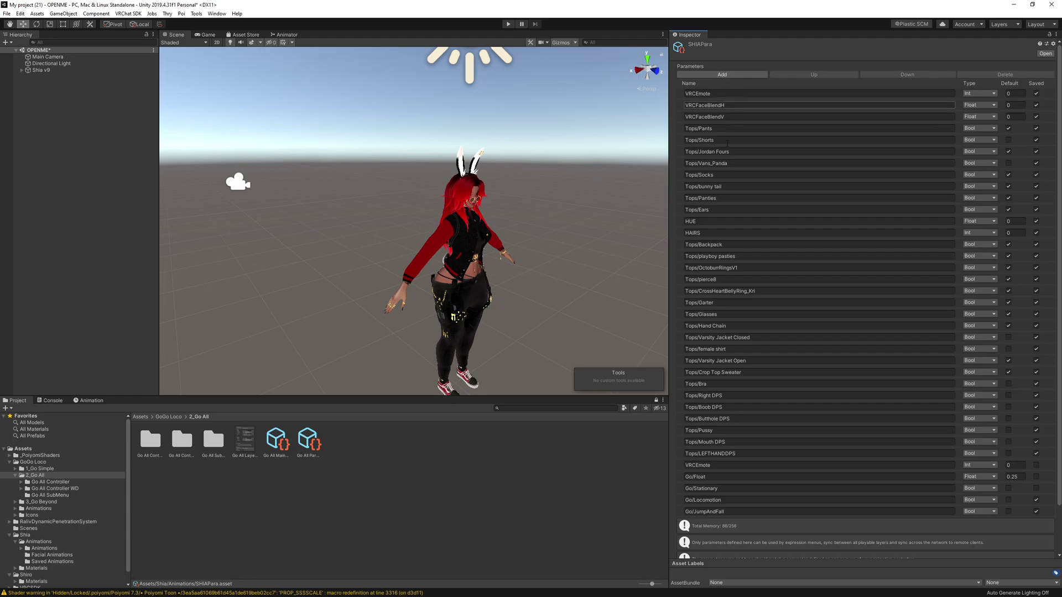
scroll(724, 177, down, 2)
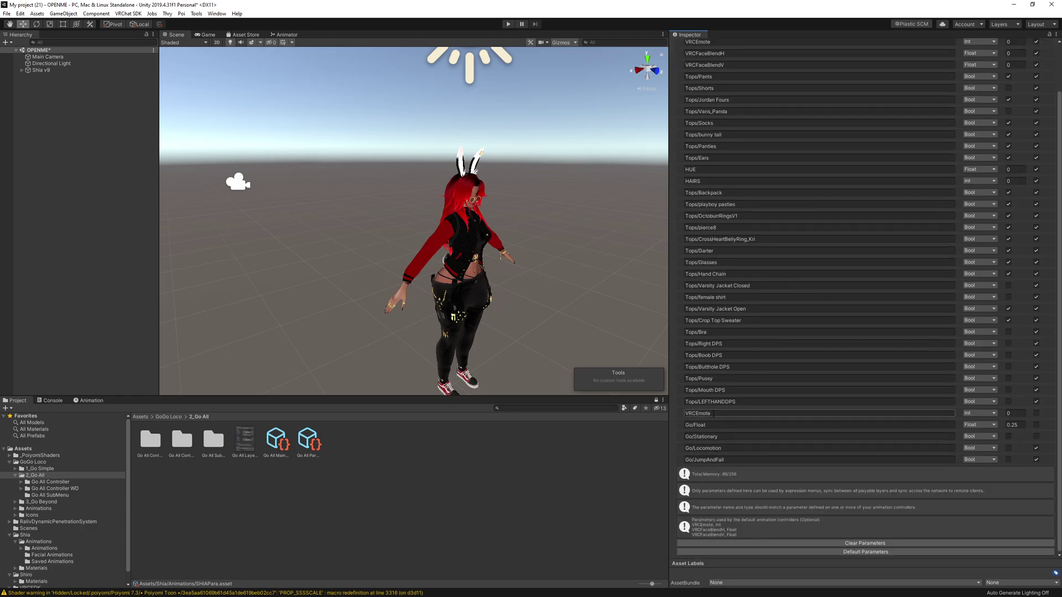
click(761, 412)
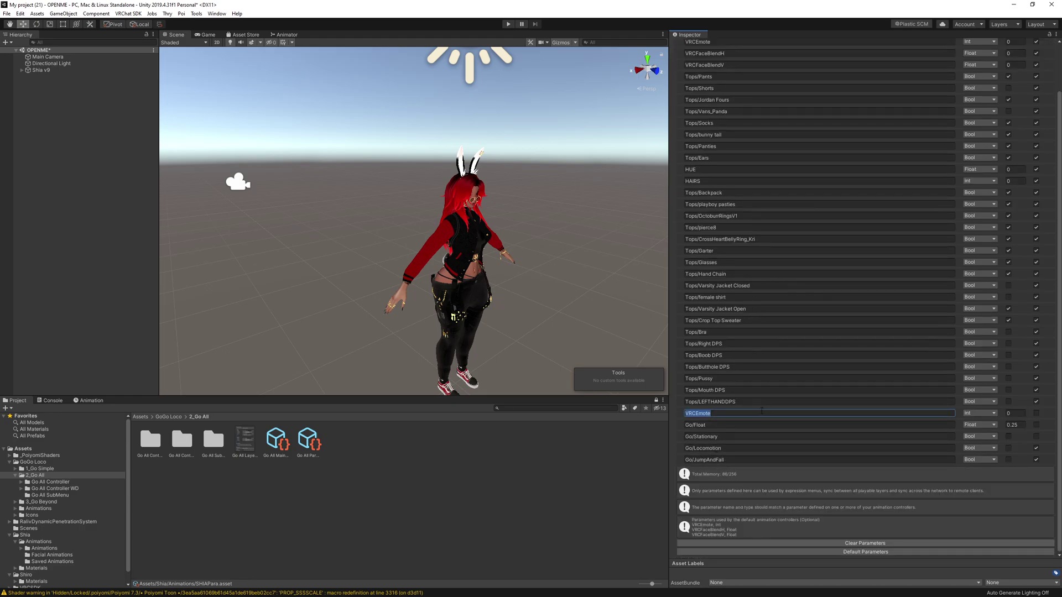
click(310, 445)
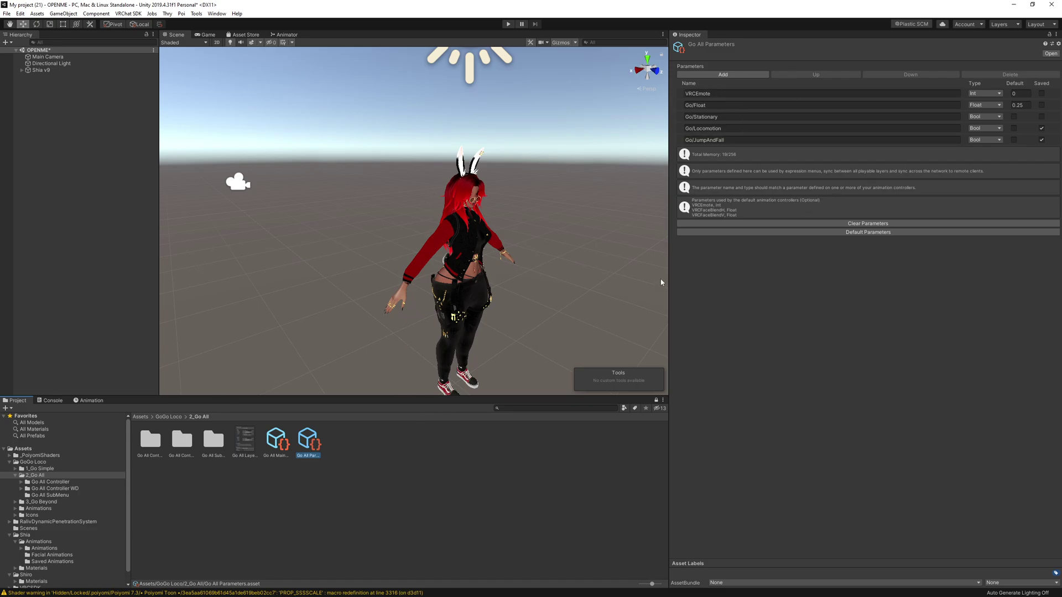
- Open the SHIAMenu expressions menu of Shia v9, collapse the Pants and Shorts controls and inspect the Menu fun control
click(52, 70)
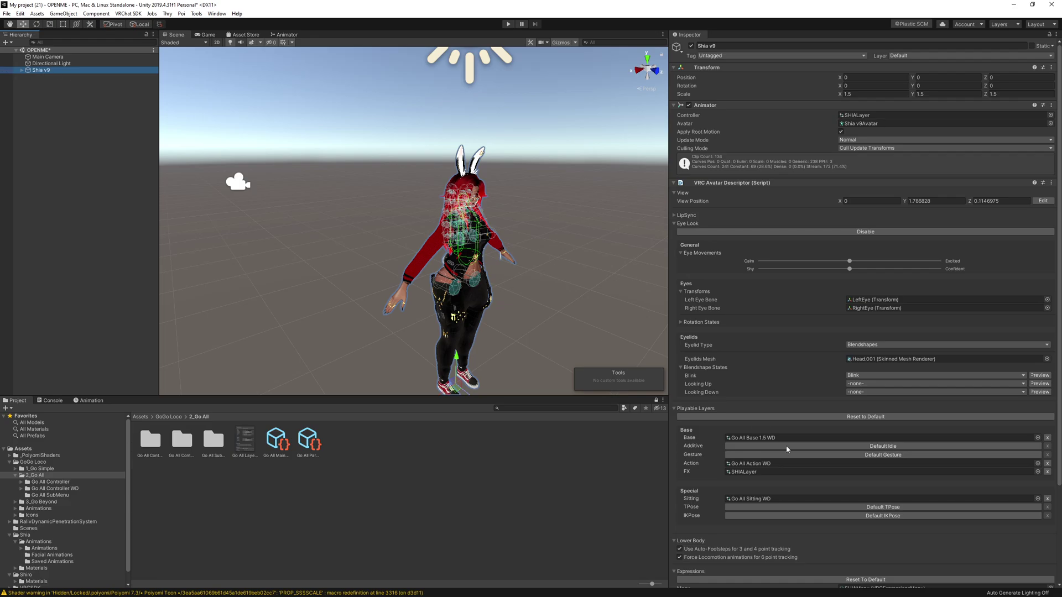
scroll(807, 498, down, 1)
double_click(849, 471)
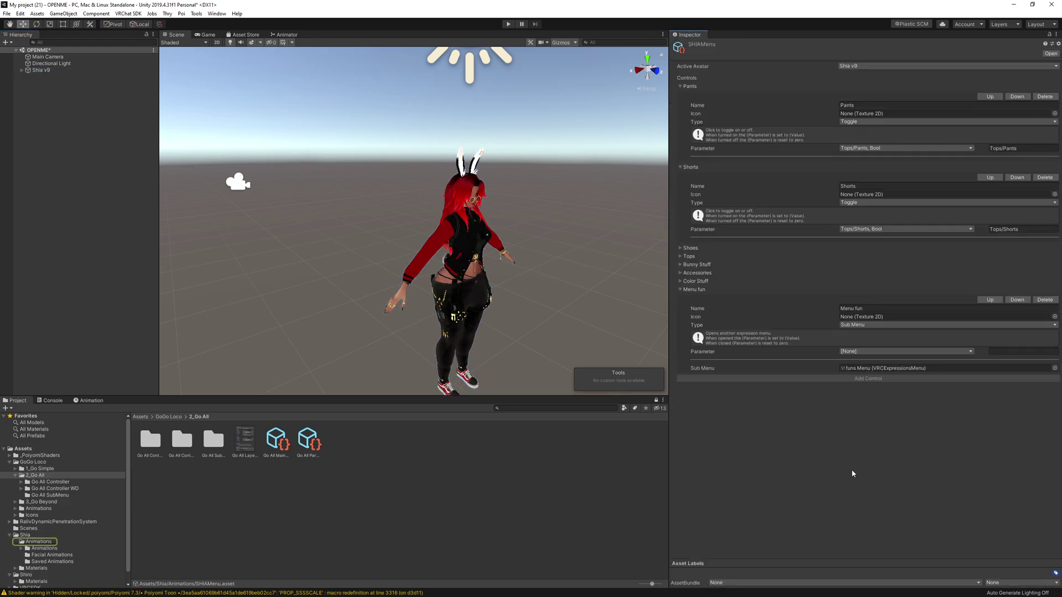
click(680, 87)
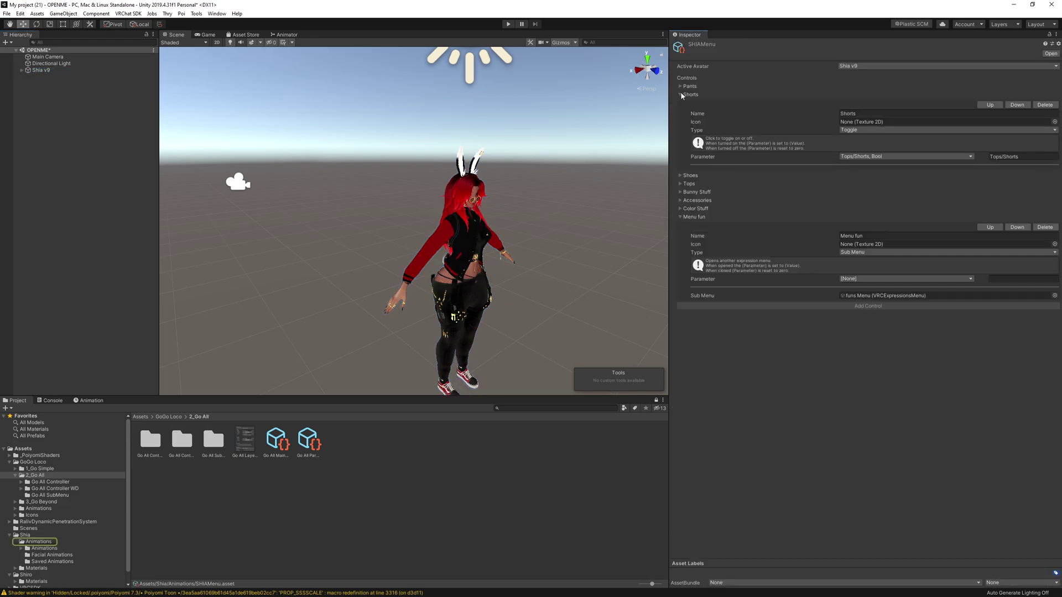
click(681, 95)
click(680, 143)
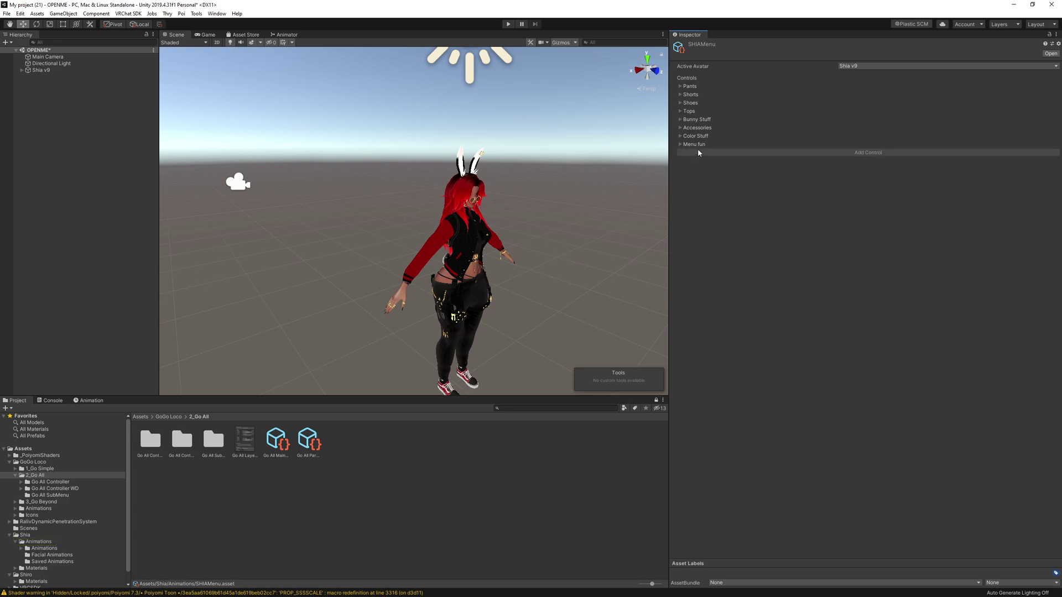
click(679, 144)
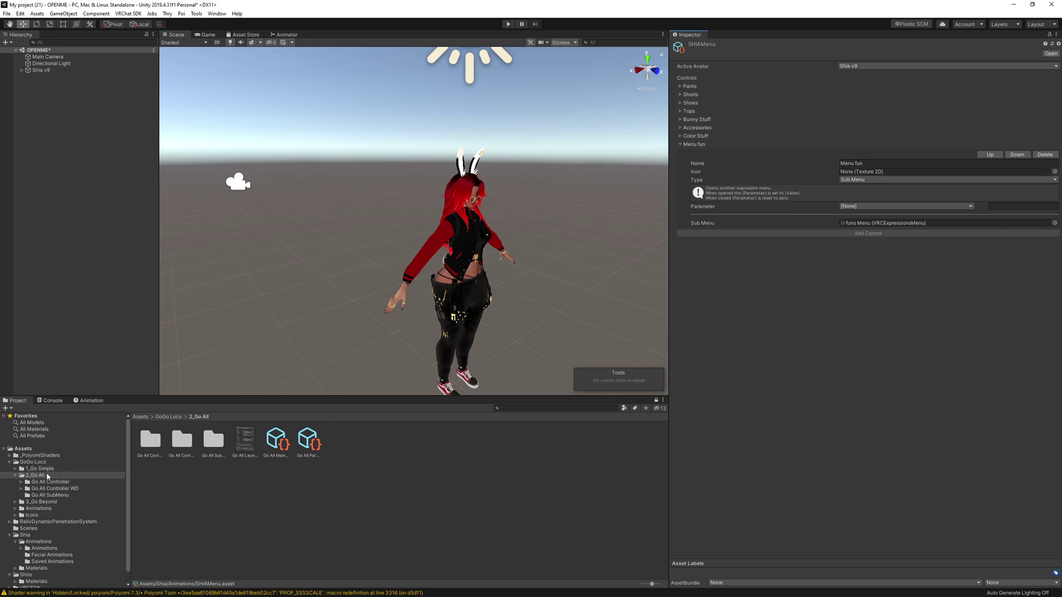
- Open the funs Menu asset from Shia's Animations folder and show the settings of its GoGo Loco control
scroll(55, 533, down, 1)
click(52, 538)
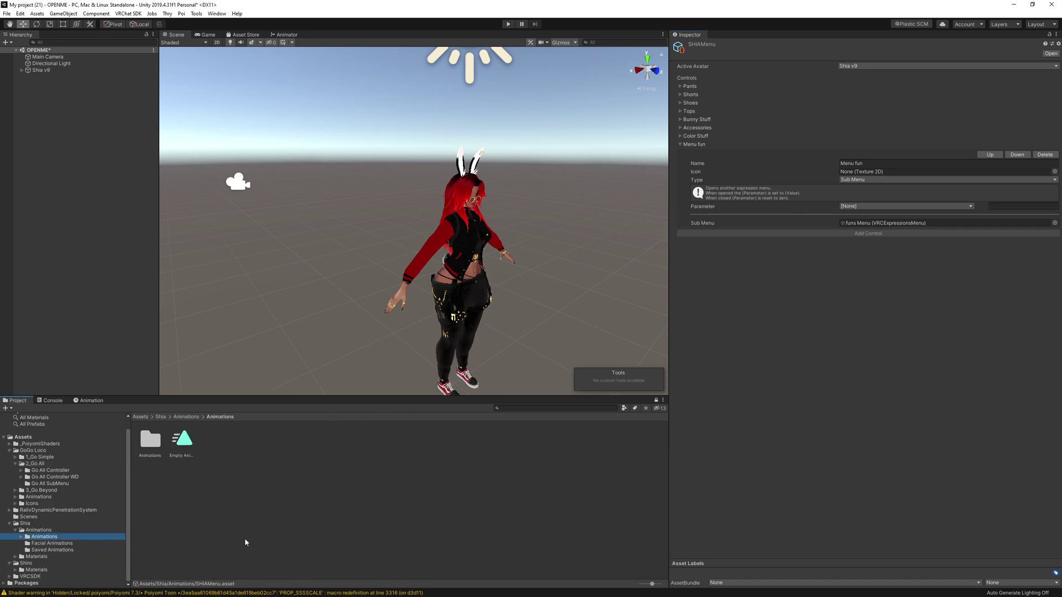
click(38, 530)
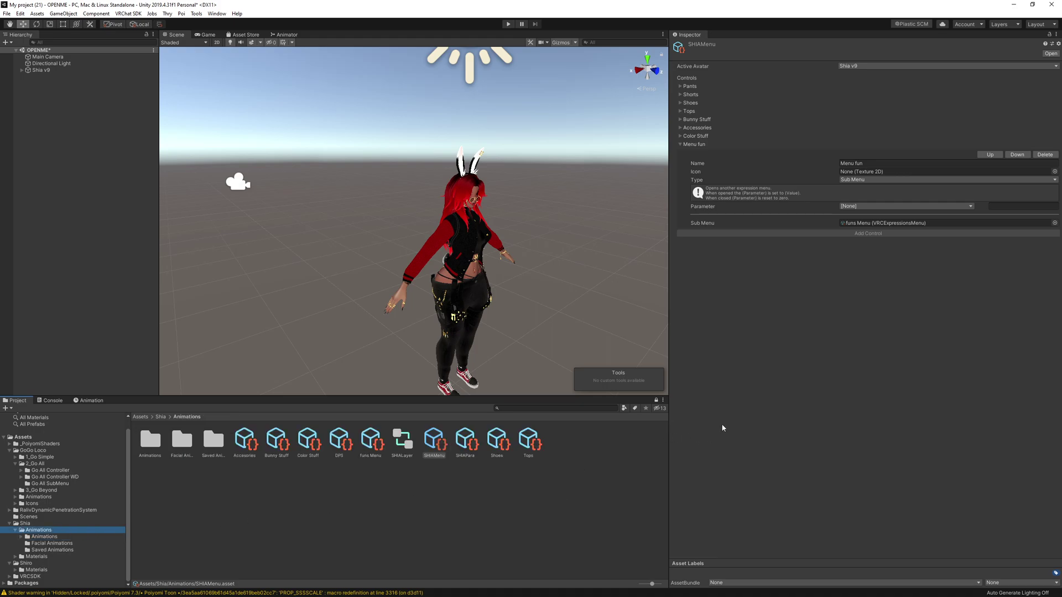
click(431, 439)
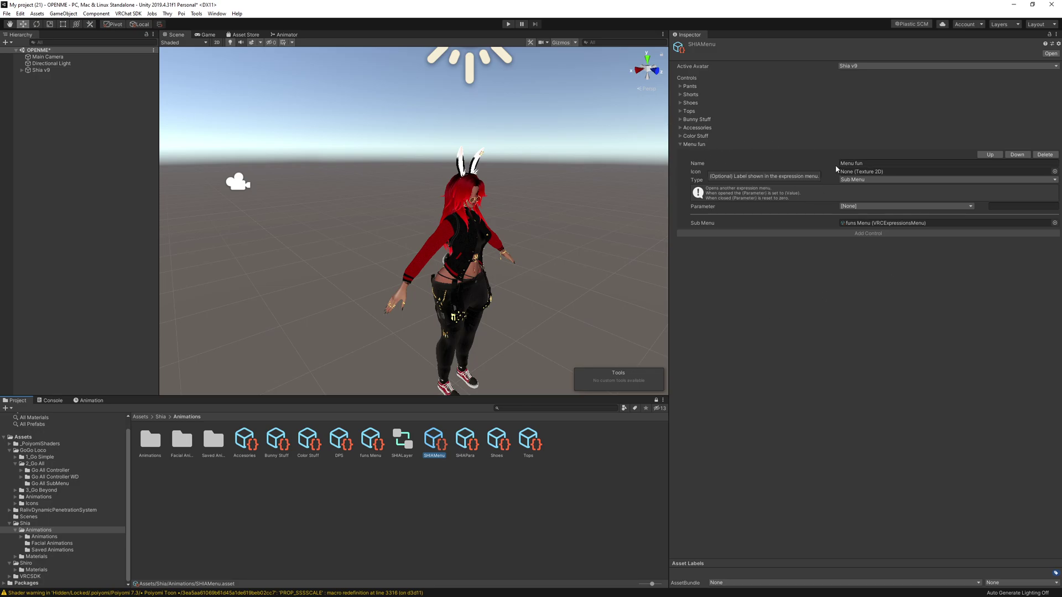
click(374, 448)
click(680, 86)
click(680, 95)
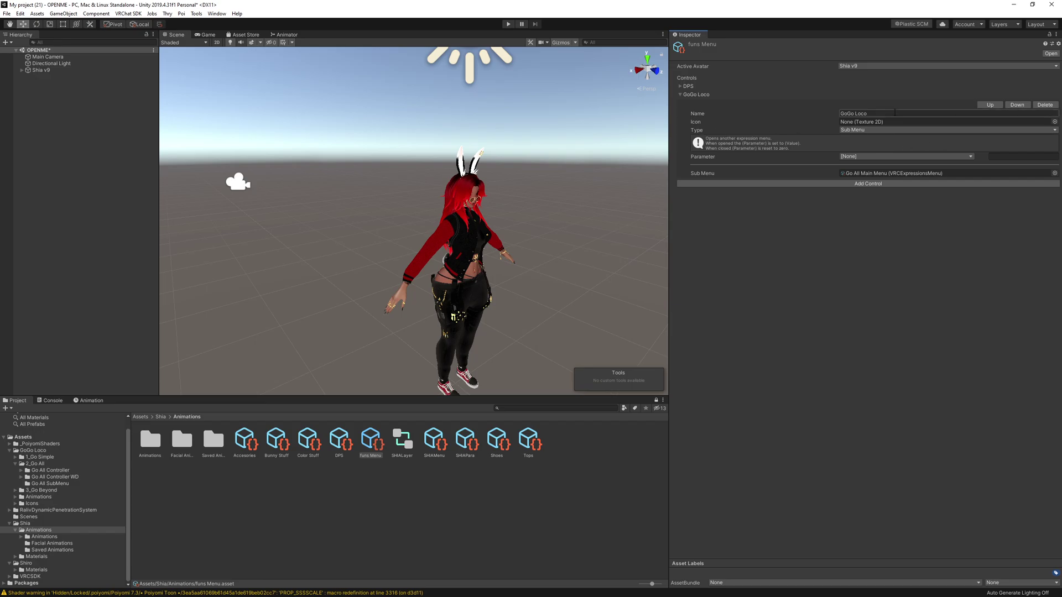
- Set the GoGo Loco control's type to Sub Menu and assign Go All Main Menu from the 2_Go All folder as its submenu
click(863, 130)
click(865, 157)
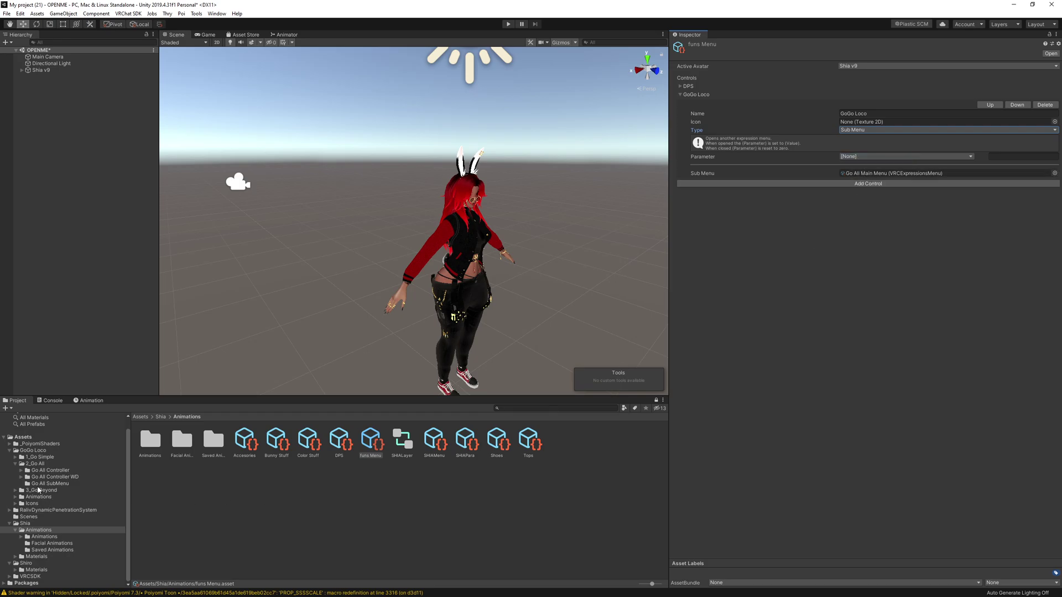
click(36, 464)
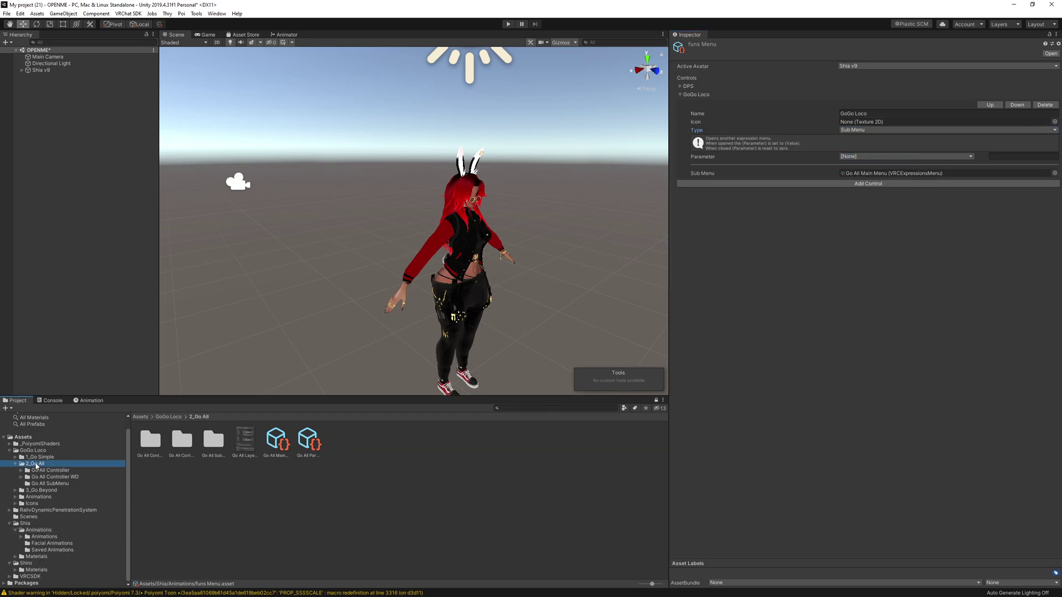
drag(268, 447, 872, 173)
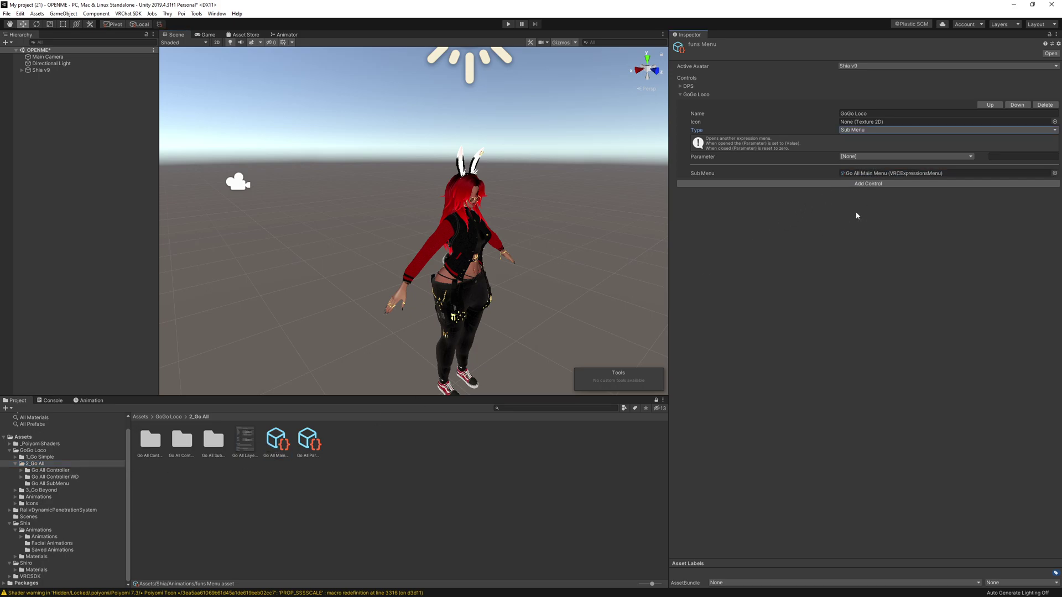
- Set the icon of the GoGo Loco control to the icon_Go_Loco texture
click(1055, 122)
scroll(780, 250, down, 5)
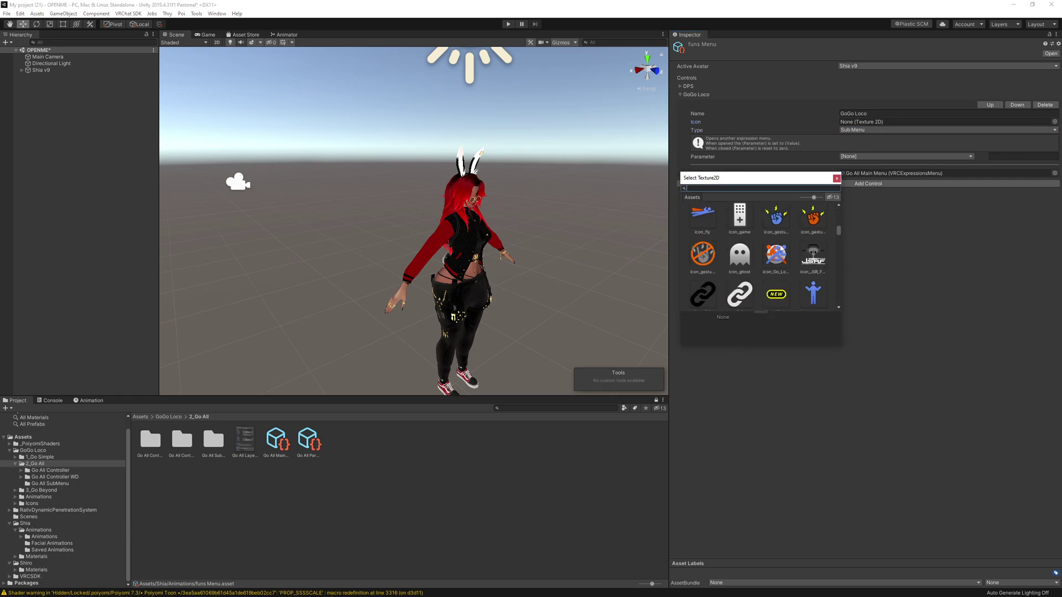
scroll(784, 249, down, 5)
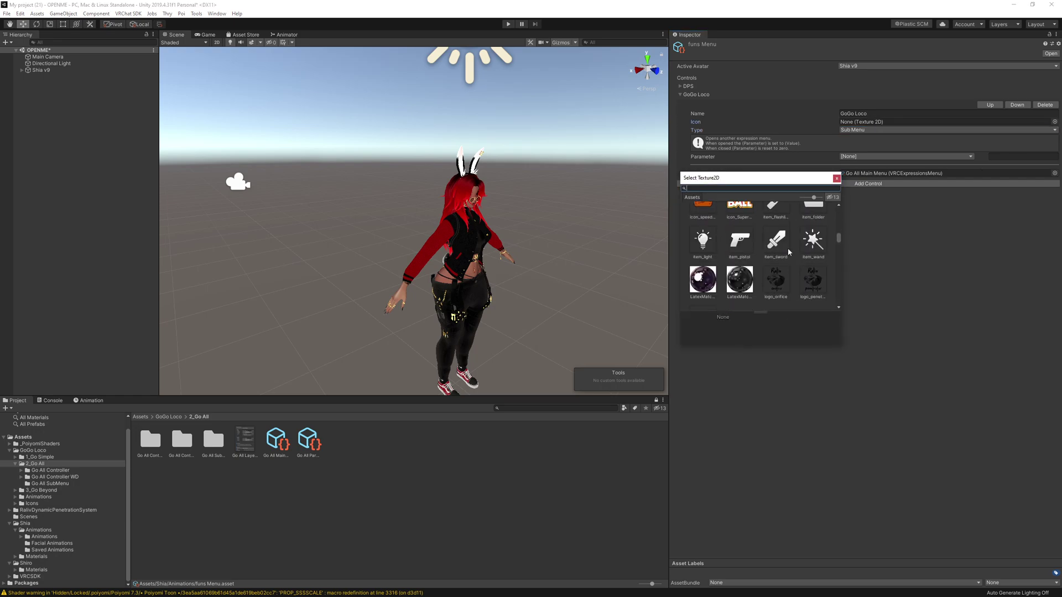
scroll(787, 247, down, 5)
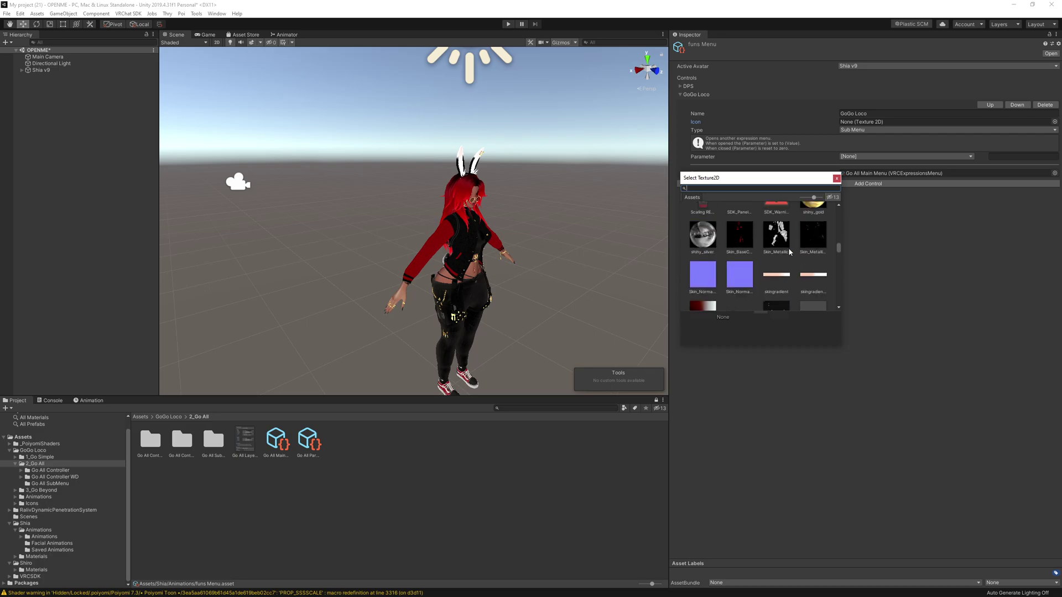
scroll(788, 251, up, 5)
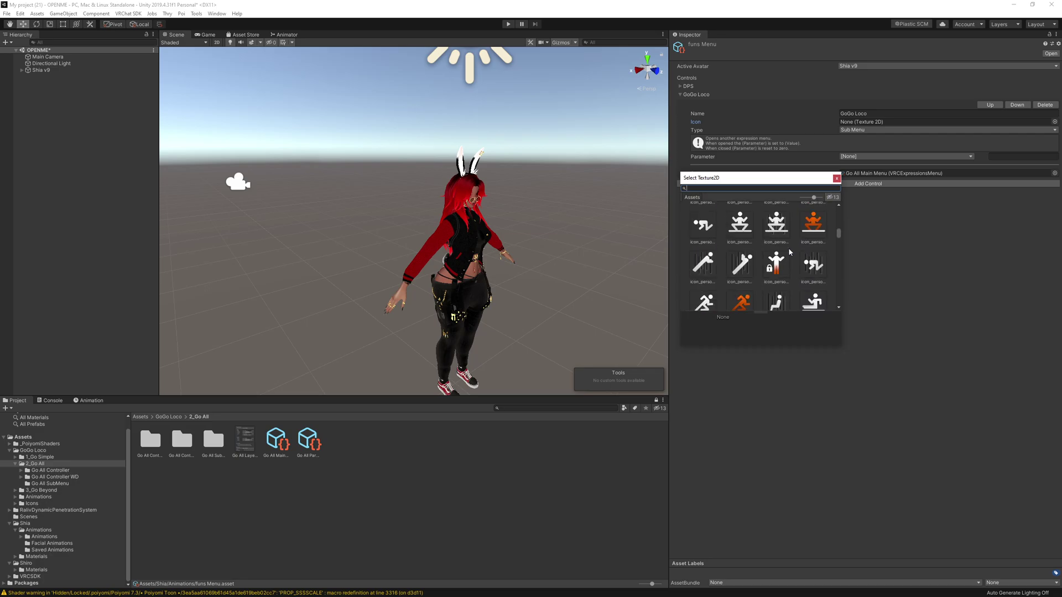
scroll(789, 252, up, 5)
double_click(776, 276)
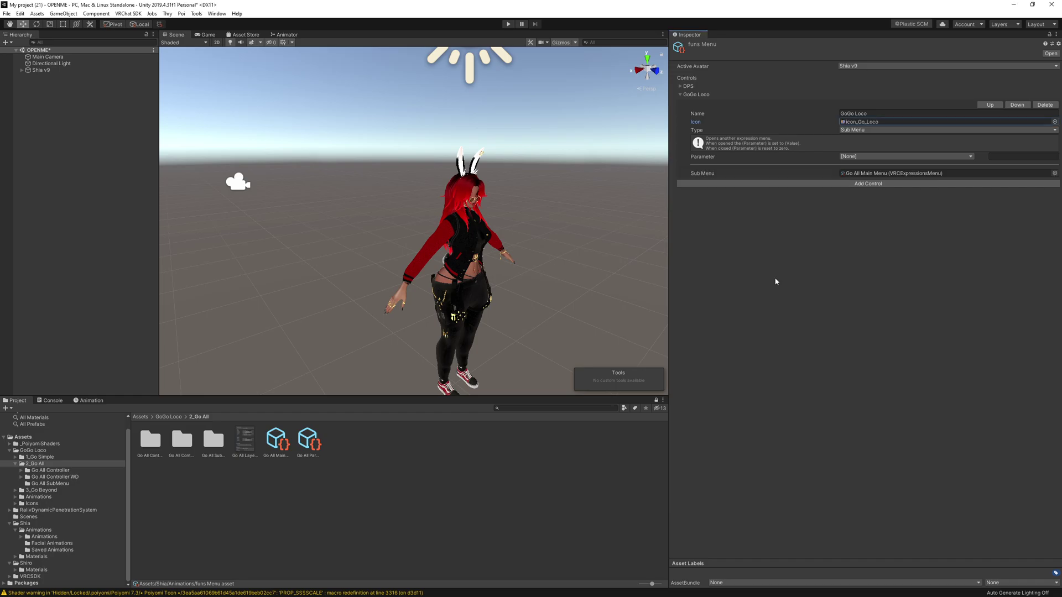